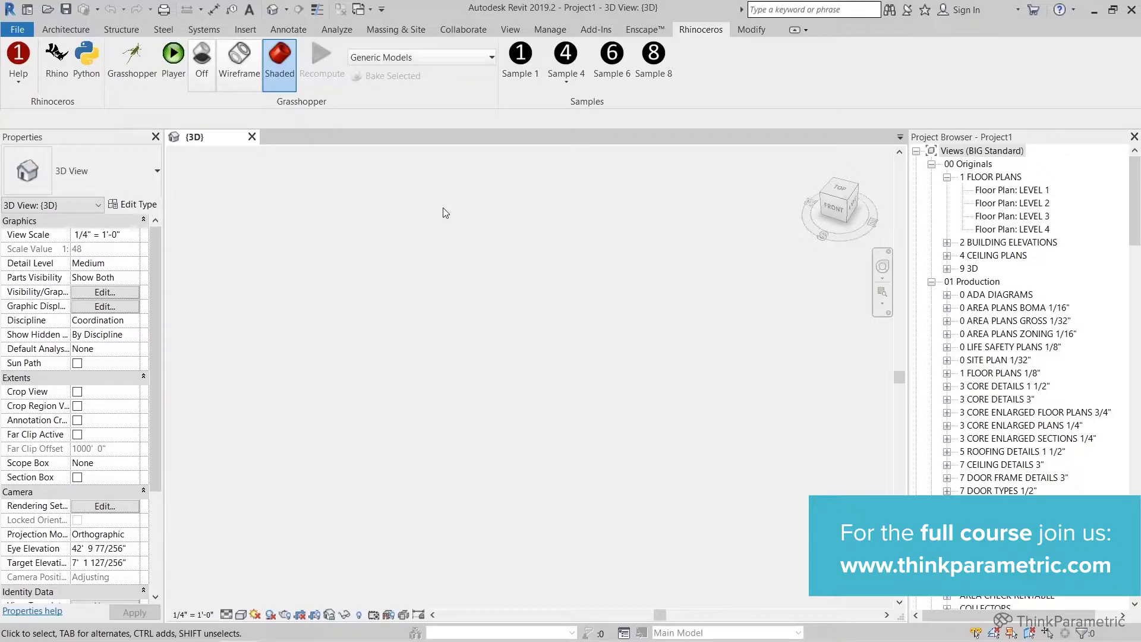
Browse the Add-Ins commands, then return to the Rhinoceros tab's Rhino.Inside tools
{"action": "left_click", "coordinate": [596, 30]}
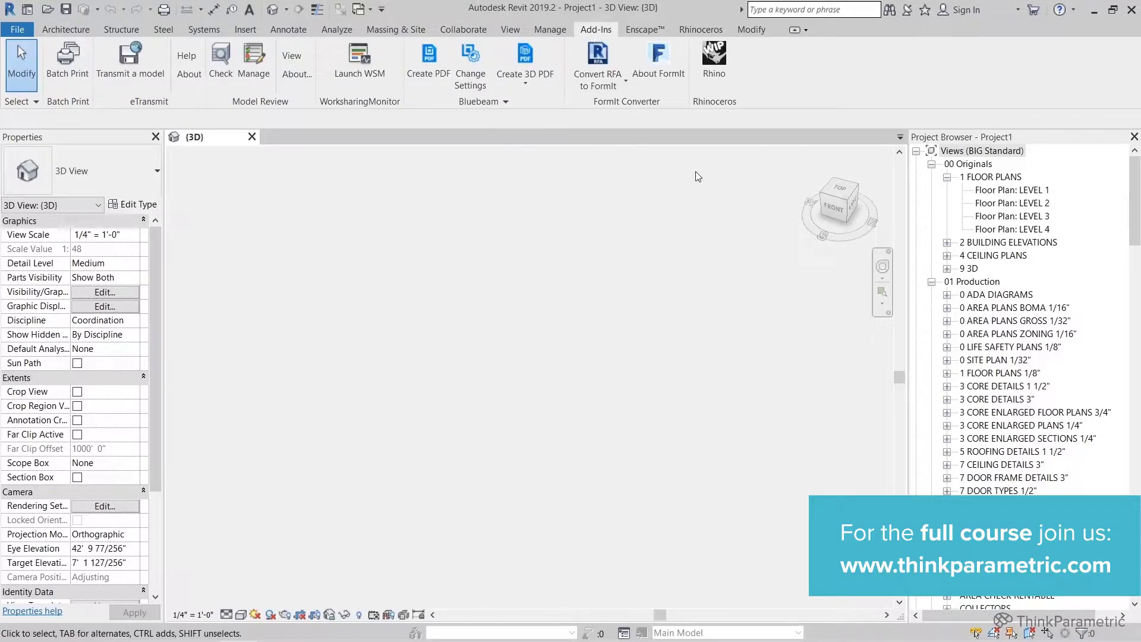
{"action": "left_click", "coordinate": [719, 79]}
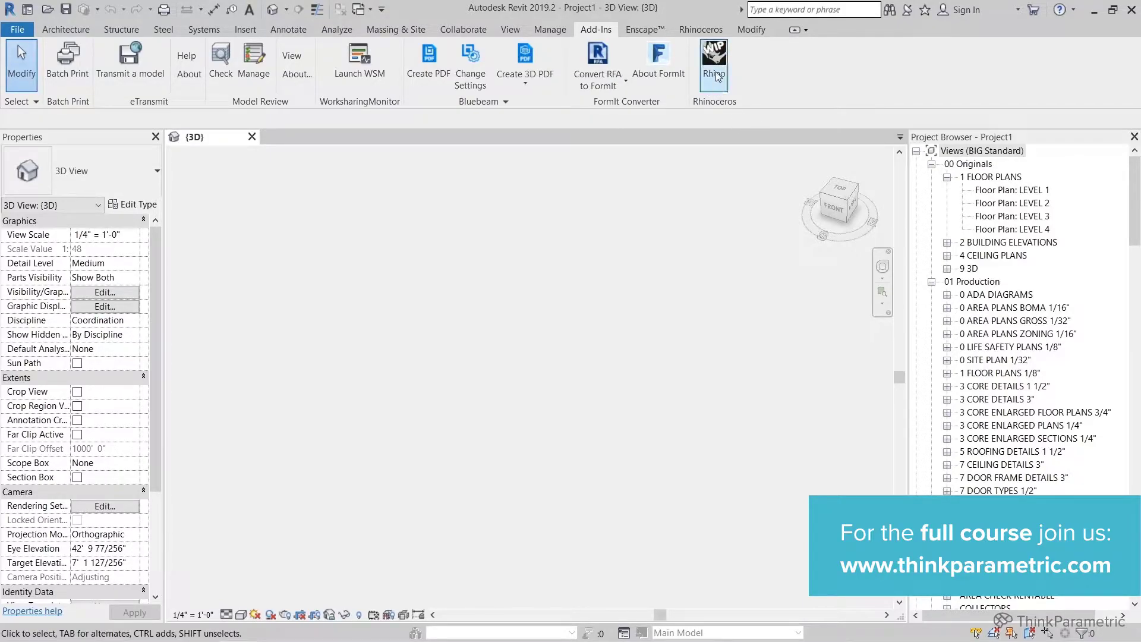
{"action": "left_click", "coordinate": [695, 31]}
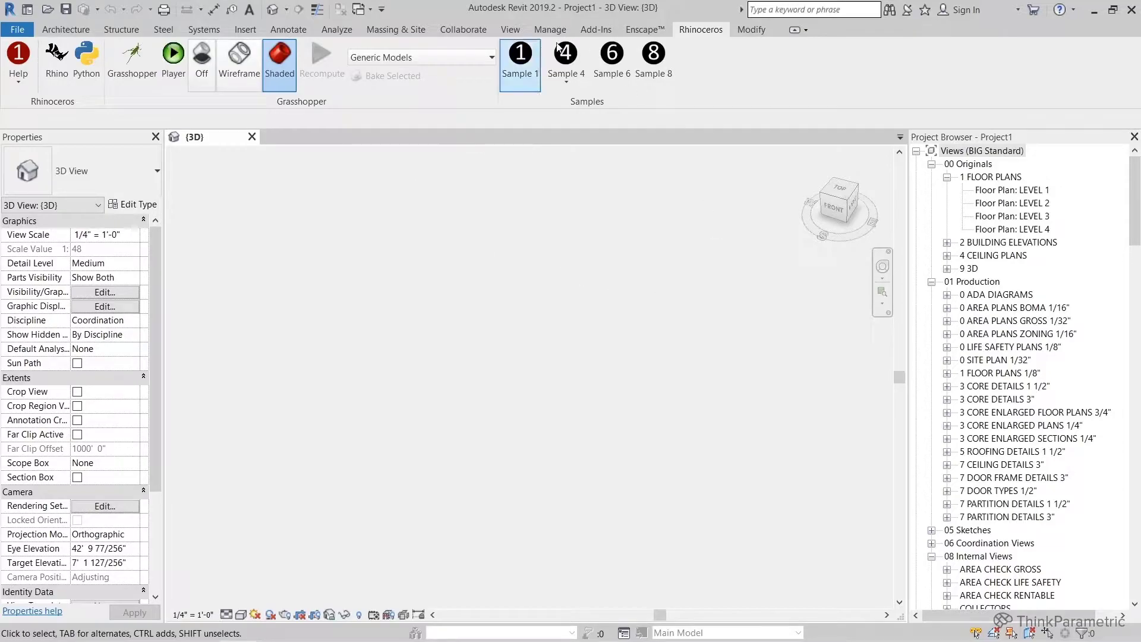
{"action": "left_click", "coordinate": [596, 29]}
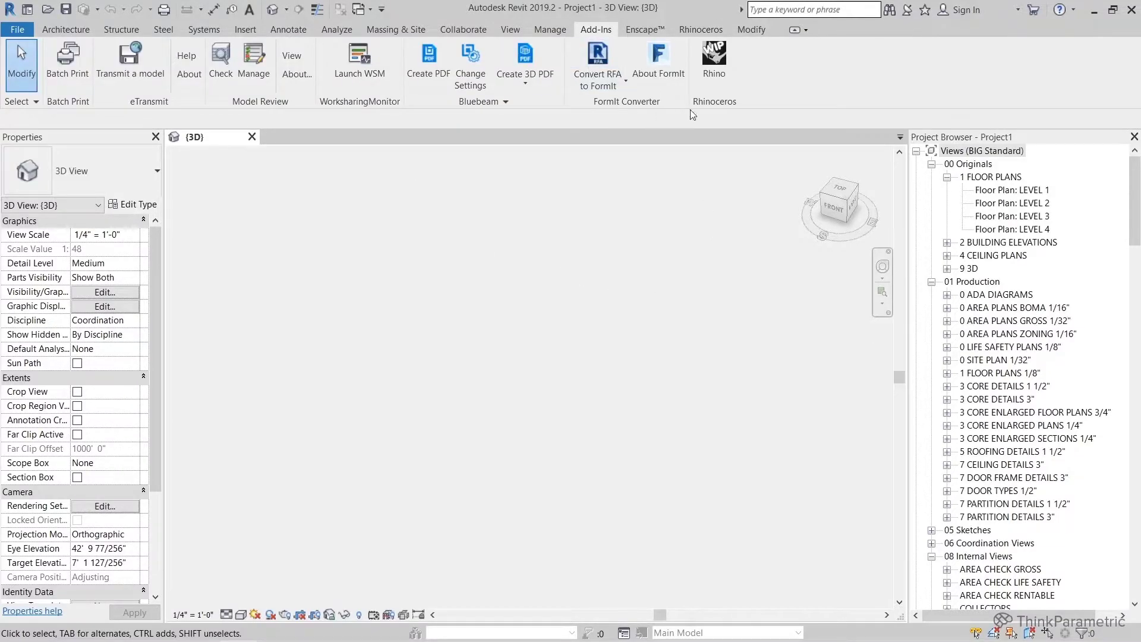
{"action": "left_click", "coordinate": [699, 33]}
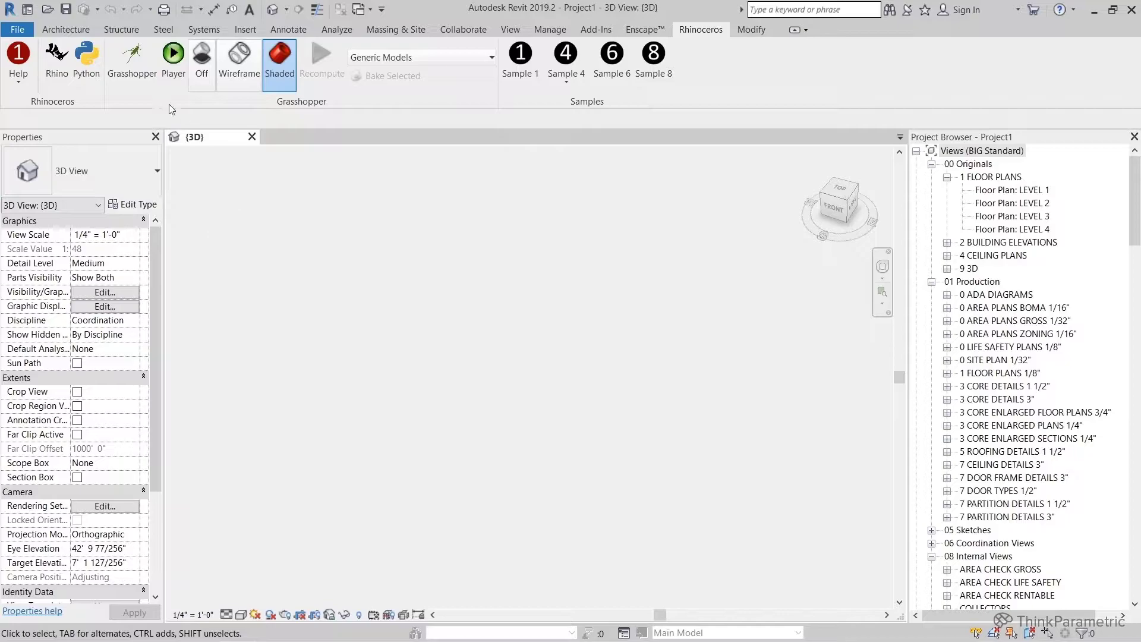
Launch Rhinoceros inside Revit and position its window over the 3D view
{"action": "left_click", "coordinate": [54, 56]}
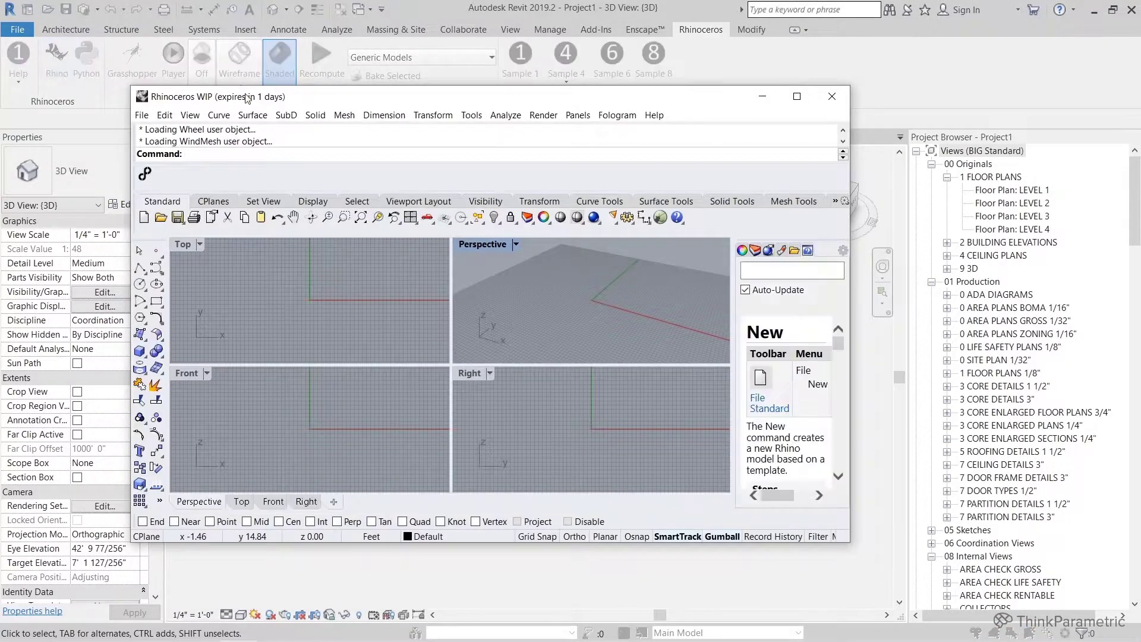
{"action": "left_click_drag", "start_coordinate": [308, 102], "coordinate": [332, 101]}
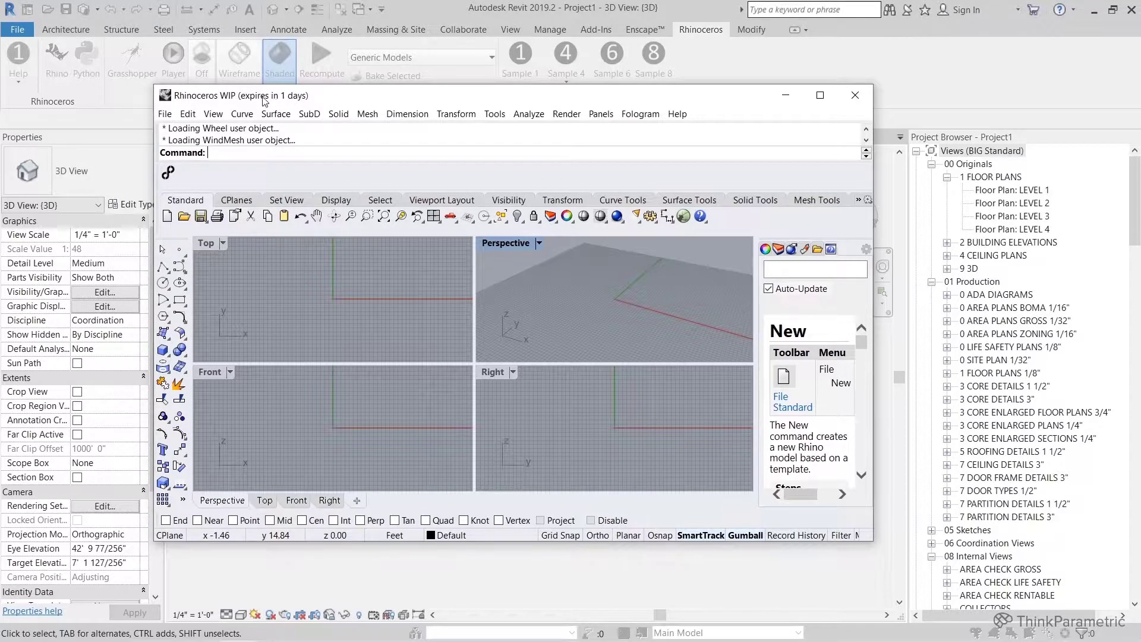
{"action": "left_click_drag", "start_coordinate": [318, 102], "coordinate": [292, 95]}
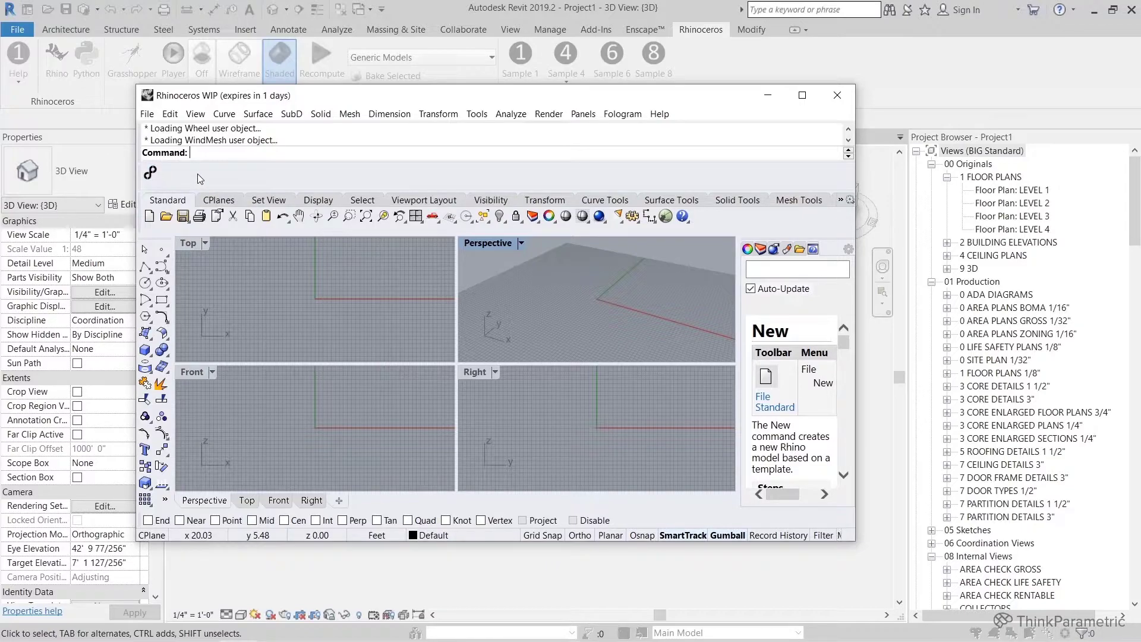
{"action": "left_click_drag", "start_coordinate": [321, 105], "coordinate": [325, 113]}
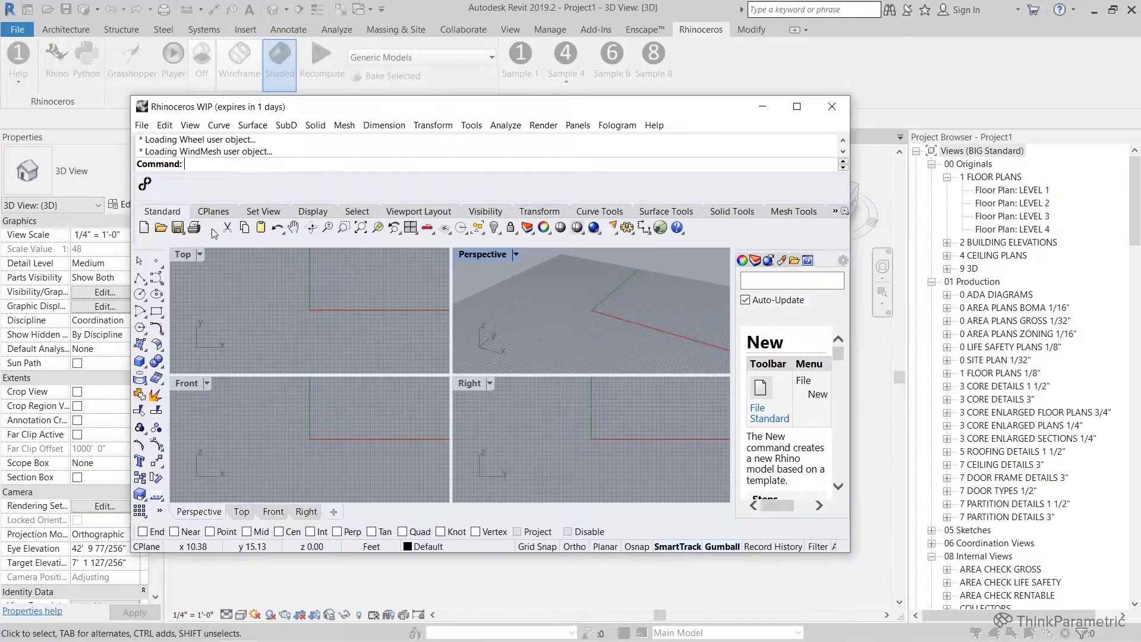
Maximize the Perspective viewport, orbit it slightly, and move the Rhino window up-left
{"action": "left_click", "coordinate": [306, 313]}
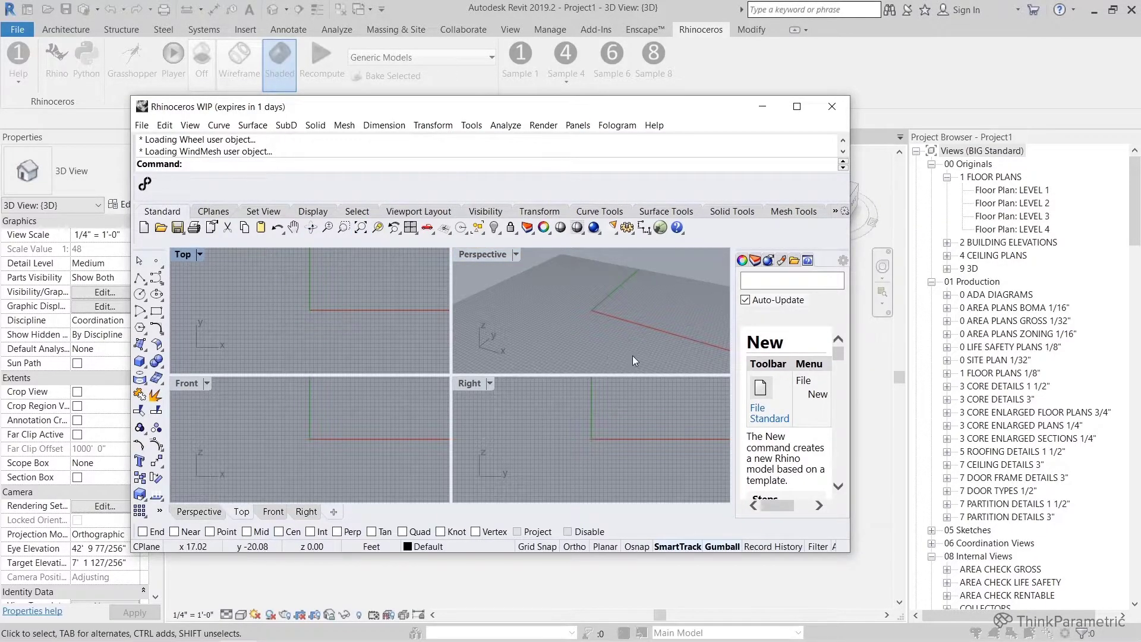
{"action": "left_click", "coordinate": [640, 321]}
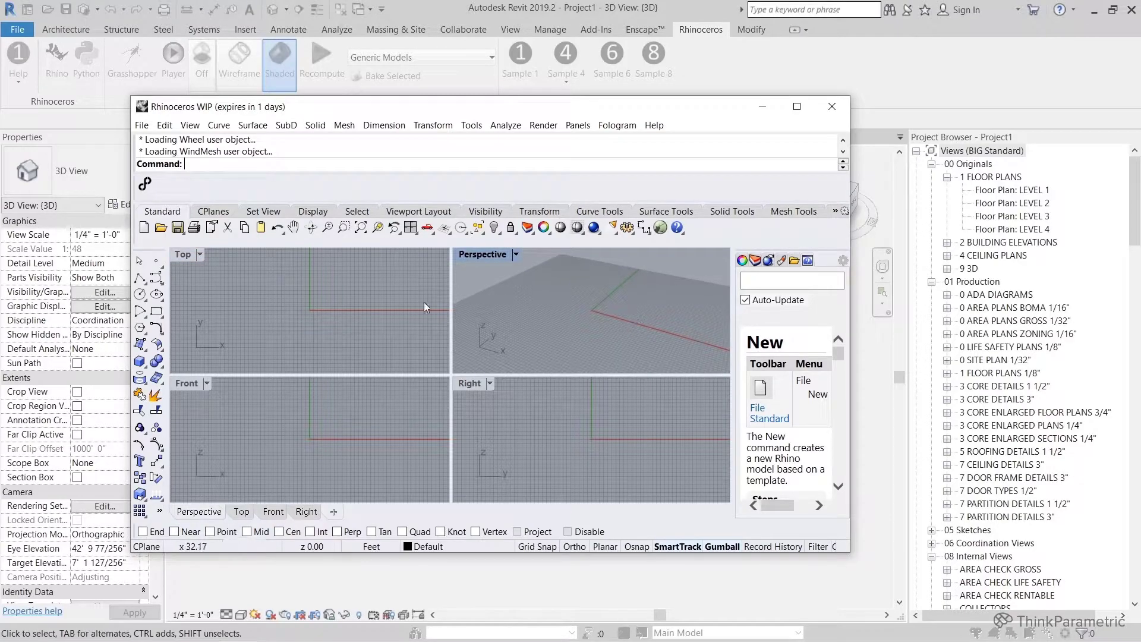
{"action": "double_click", "coordinate": [476, 259]}
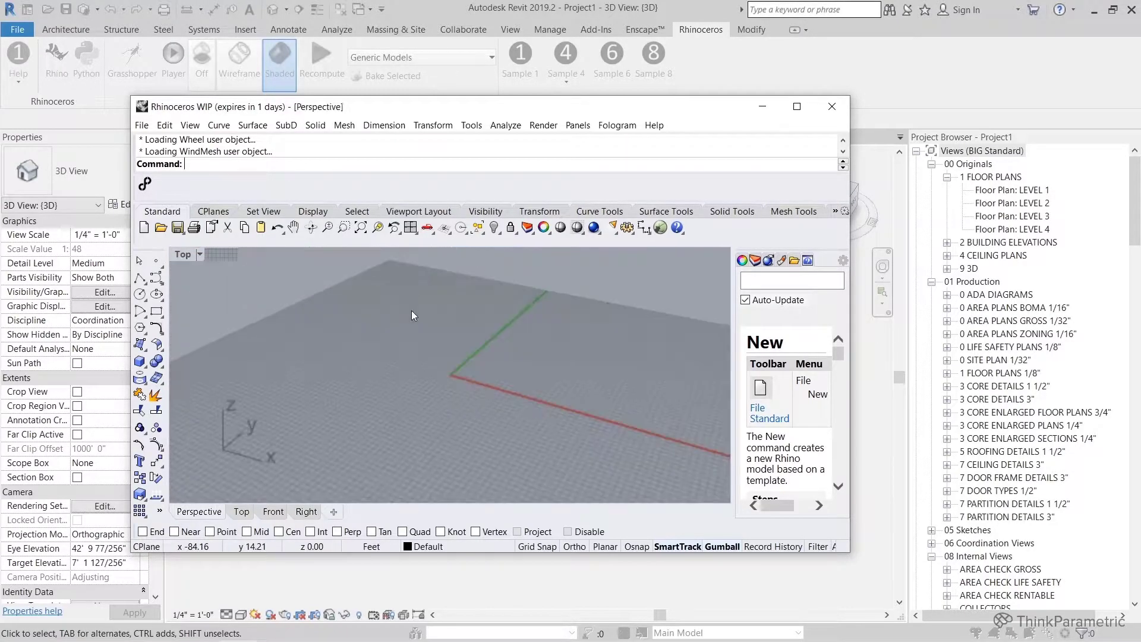
{"action": "right_click_drag", "start_coordinate": [458, 373], "coordinate": [435, 353]}
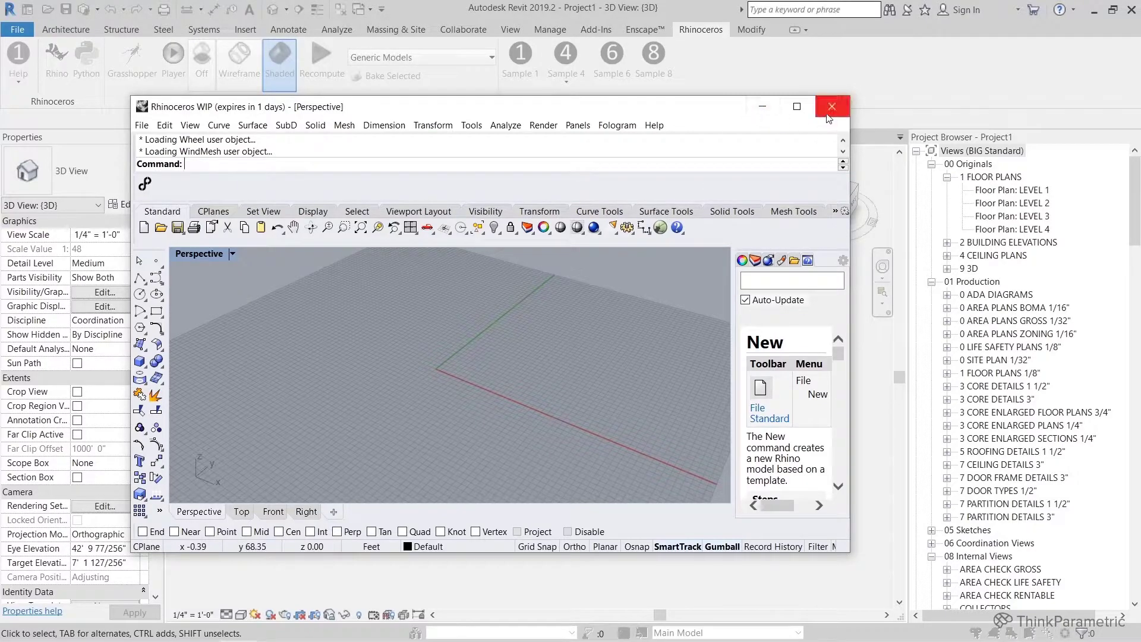
{"action": "left_click_drag", "start_coordinate": [722, 109], "coordinate": [673, 69]}
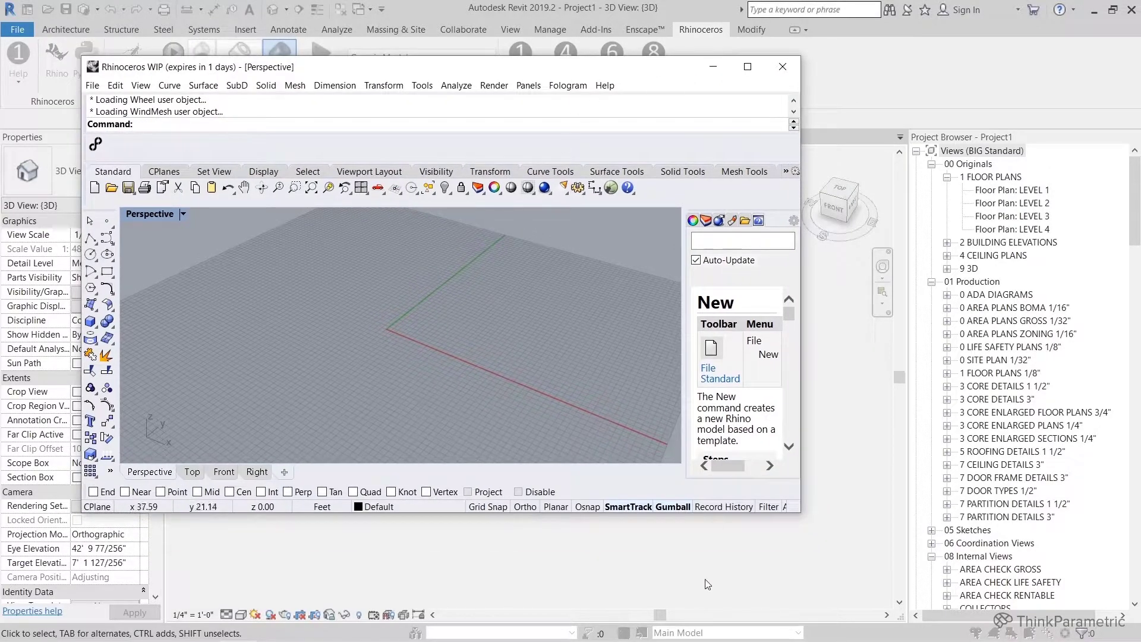
Close Rhino and open the Rhino Python Editor, positioning its blank script window
{"action": "left_click", "coordinate": [782, 67]}
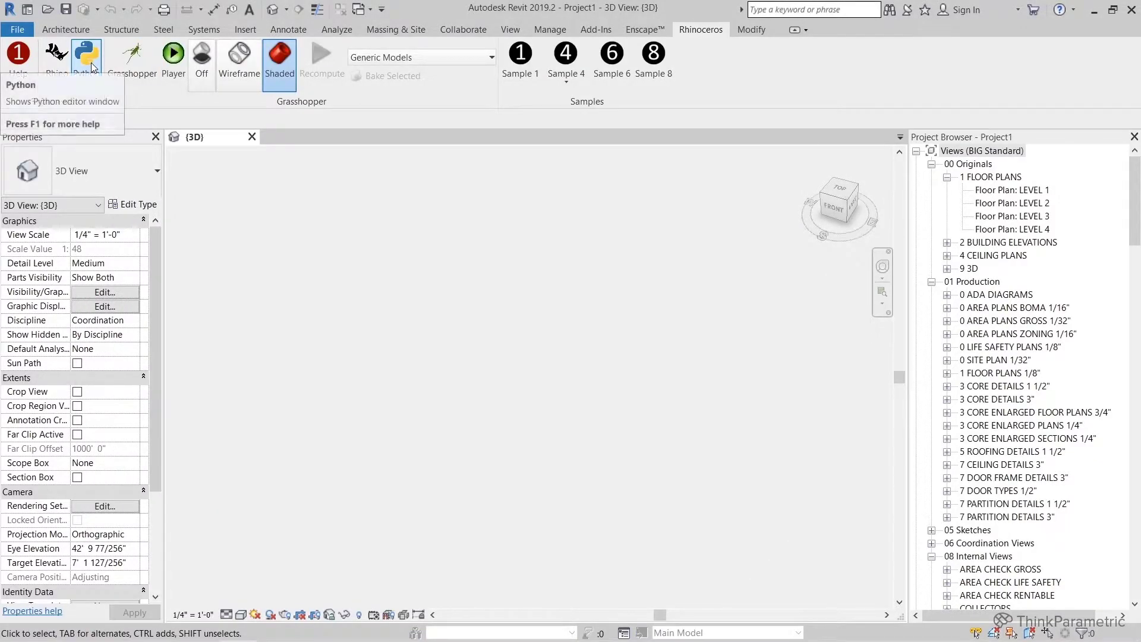
{"action": "left_click", "coordinate": [93, 67]}
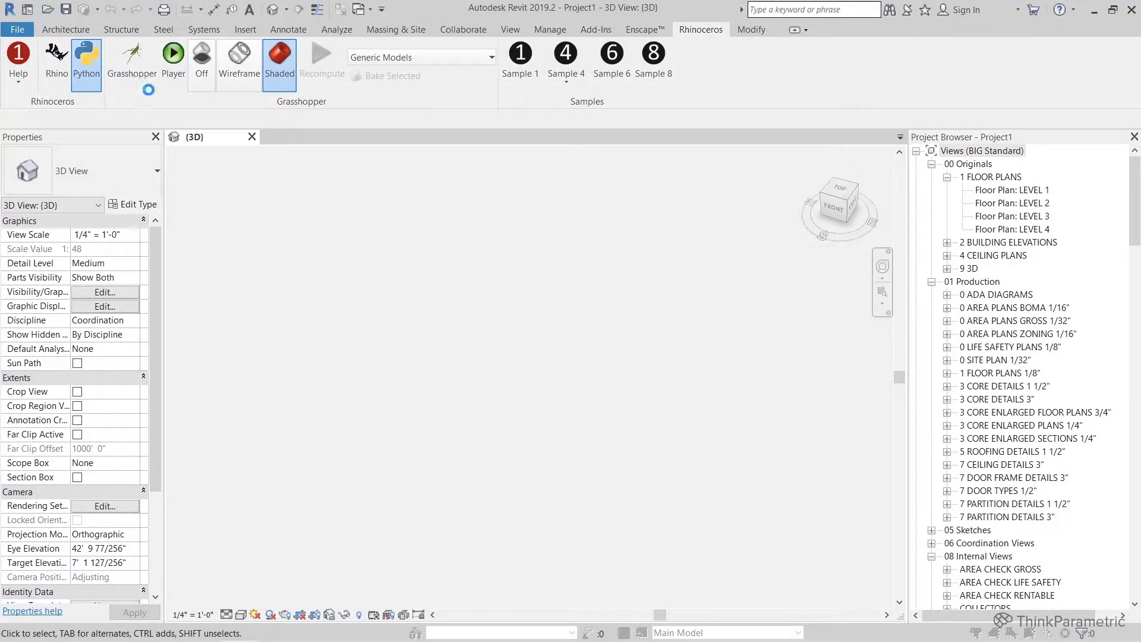
{"action": "left_click_drag", "start_coordinate": [278, 105], "coordinate": [387, 116]}
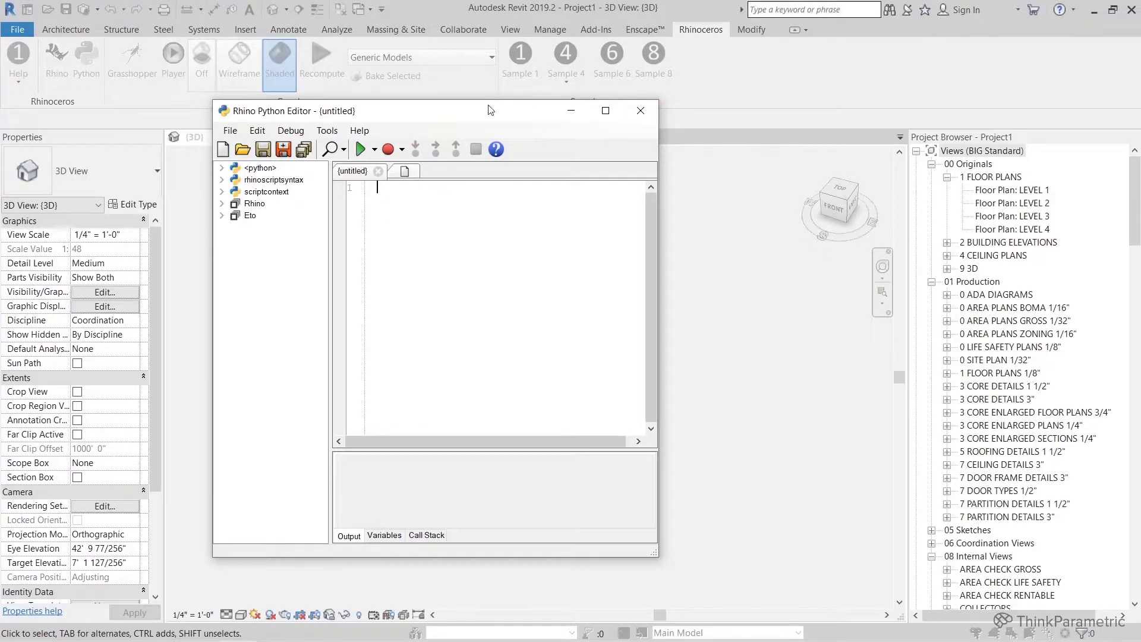
{"action": "left_click_drag", "start_coordinate": [492, 105], "coordinate": [440, 103]}
Close the Python editor and restore Grasshopper to a smaller, repositioned, enlarged window
{"action": "left_click", "coordinate": [588, 108]}
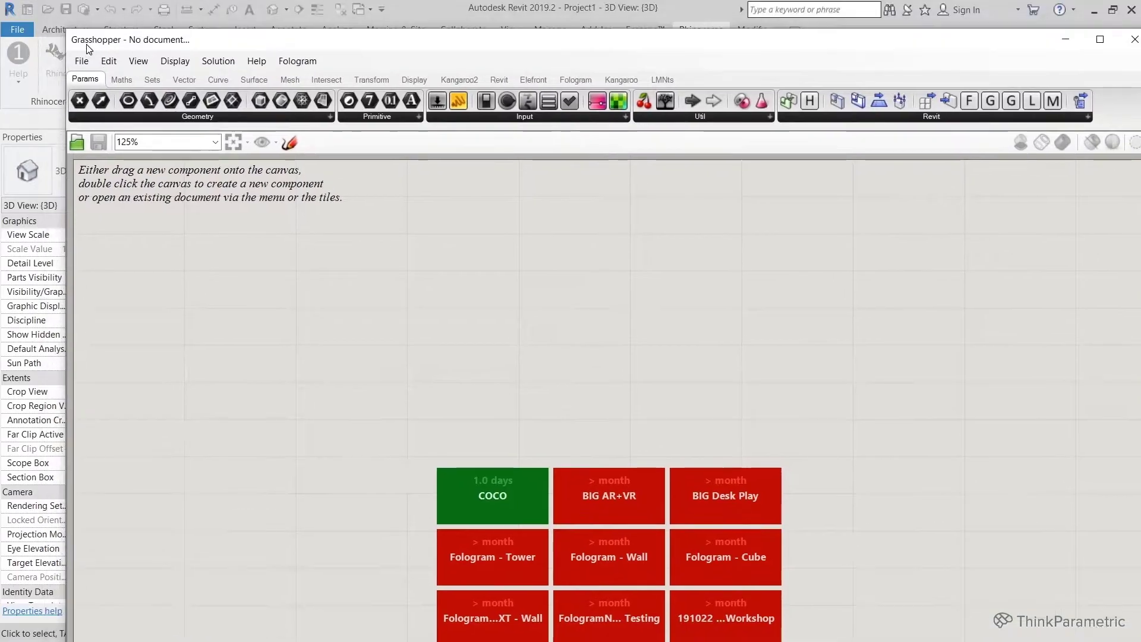
{"action": "left_click_drag", "start_coordinate": [68, 31], "coordinate": [432, 104]}
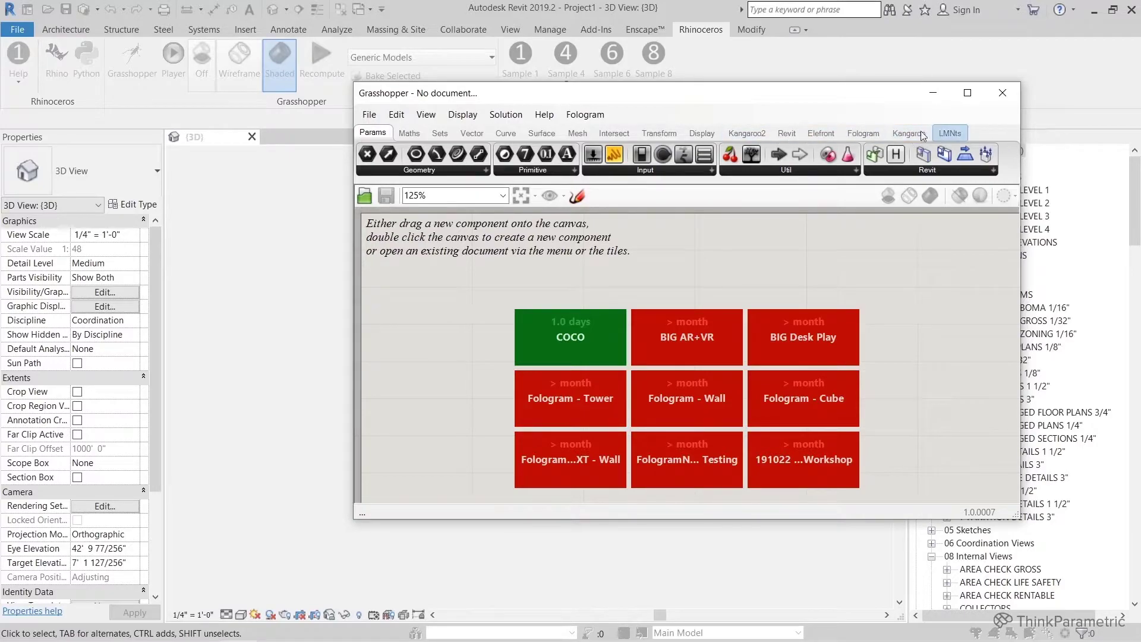
{"action": "left_click_drag", "start_coordinate": [816, 101], "coordinate": [740, 106]}
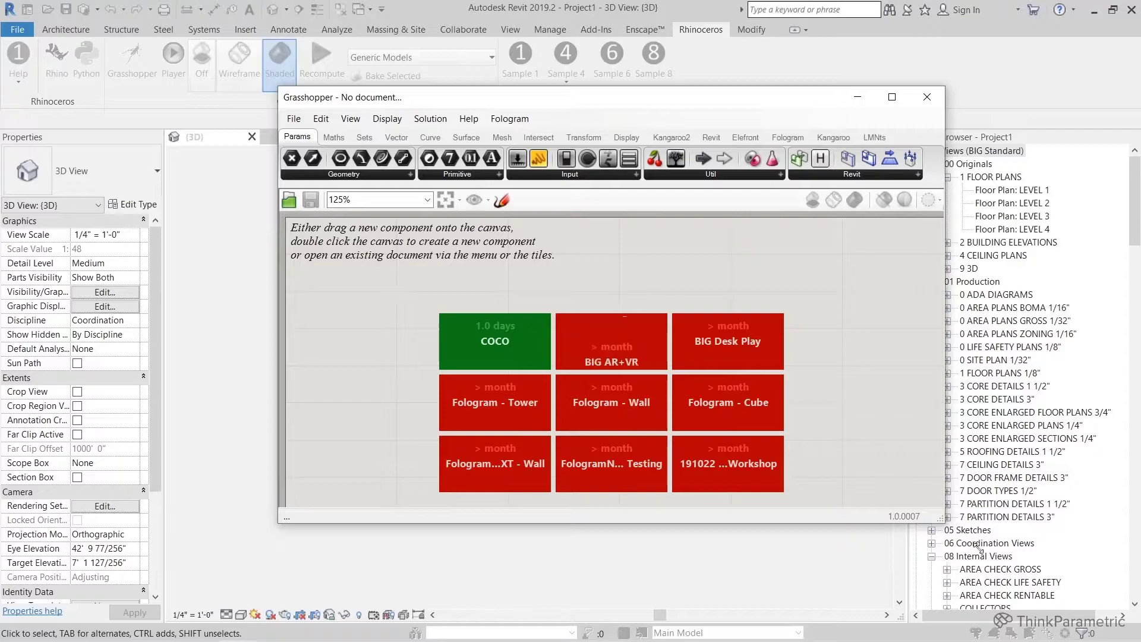
{"action": "left_click_drag", "start_coordinate": [943, 522], "coordinate": [1014, 564]}
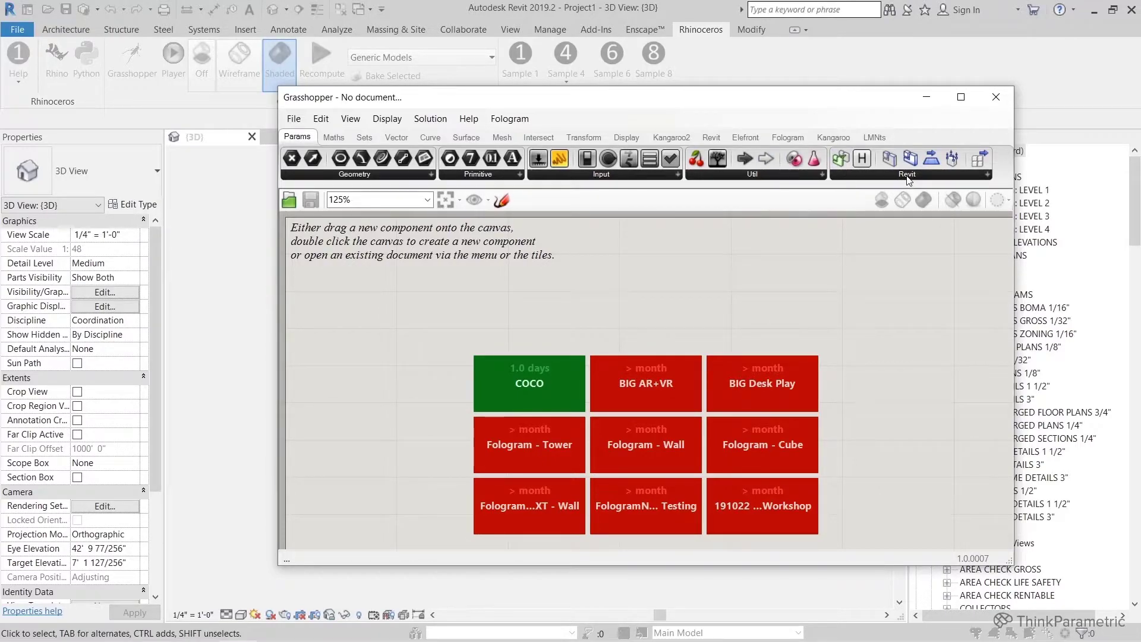
Browse the Revit and Params component sets, then bring Revit to the front
{"action": "left_click", "coordinate": [711, 137]}
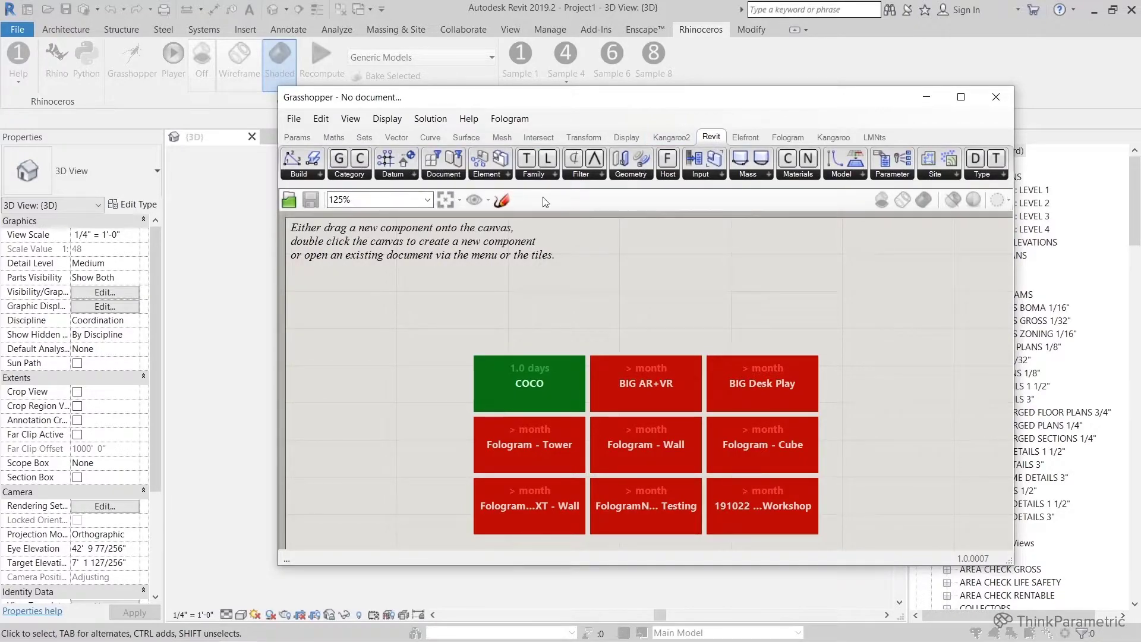
{"action": "left_click", "coordinate": [298, 140]}
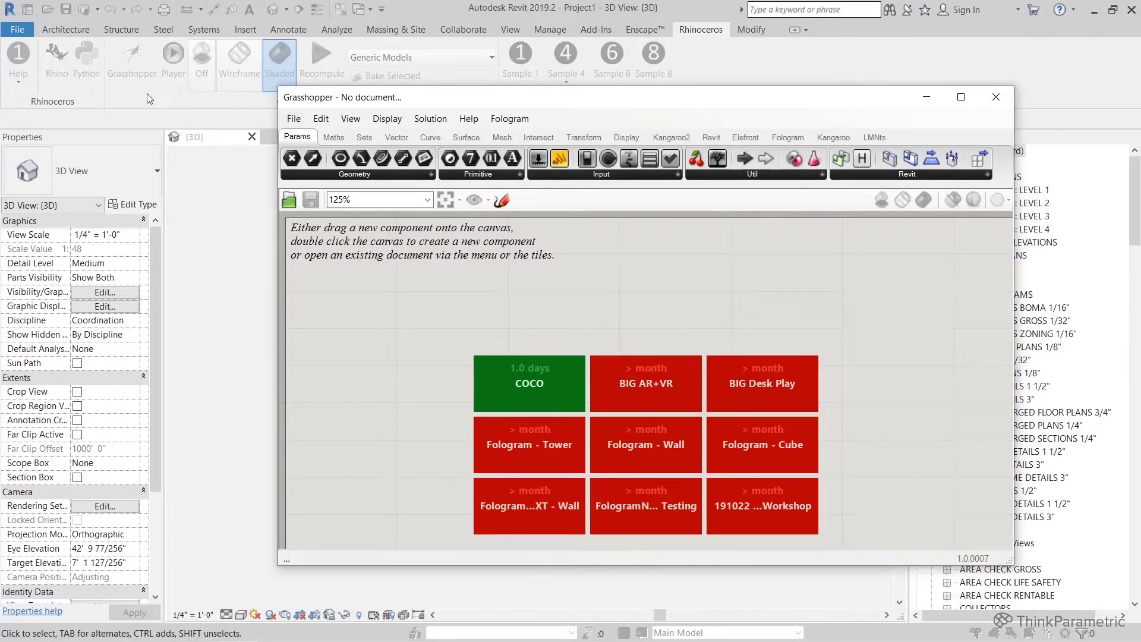
{"action": "left_click", "coordinate": [238, 188]}
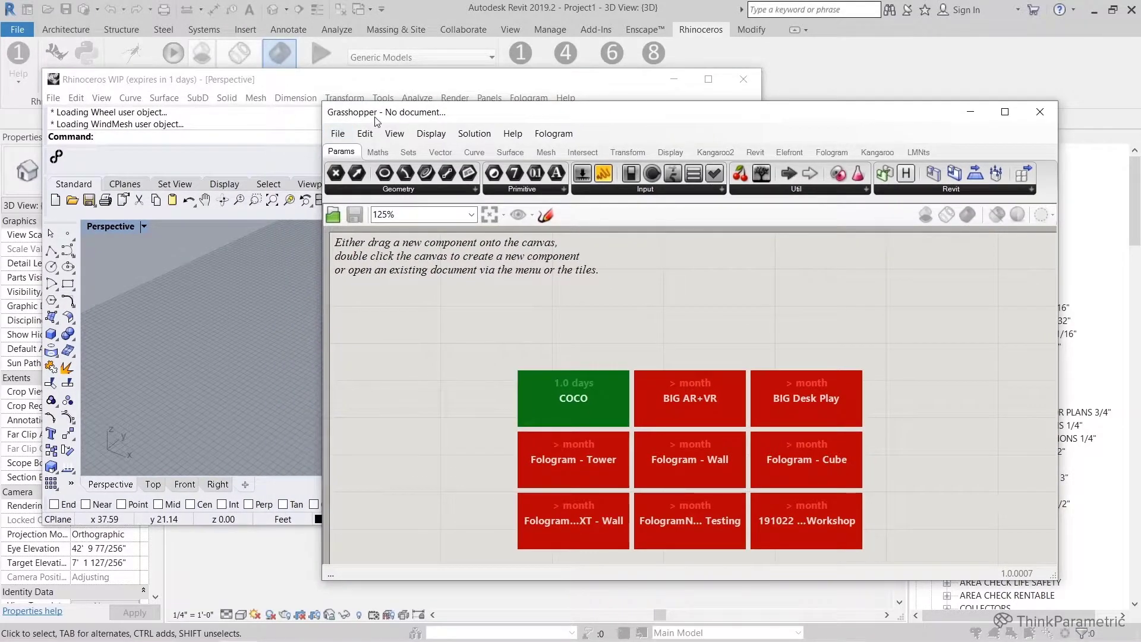
Close Grasshopper and relaunch it from Rhino with the Grass command
{"action": "left_click", "coordinate": [1040, 112]}
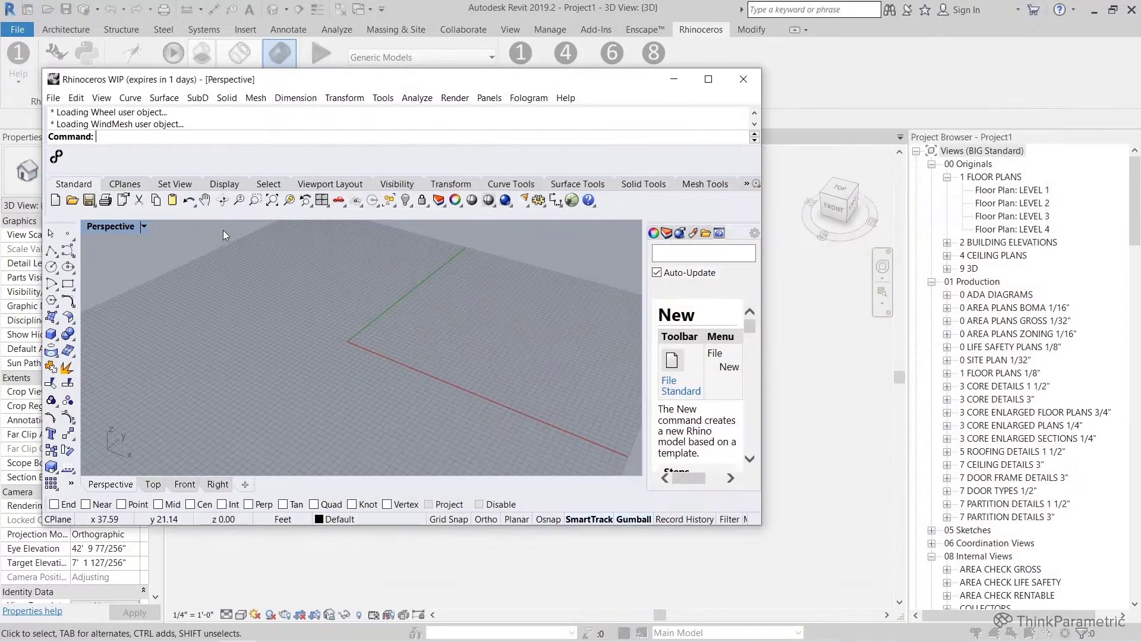
{"action": "type", "text": "GraA"}
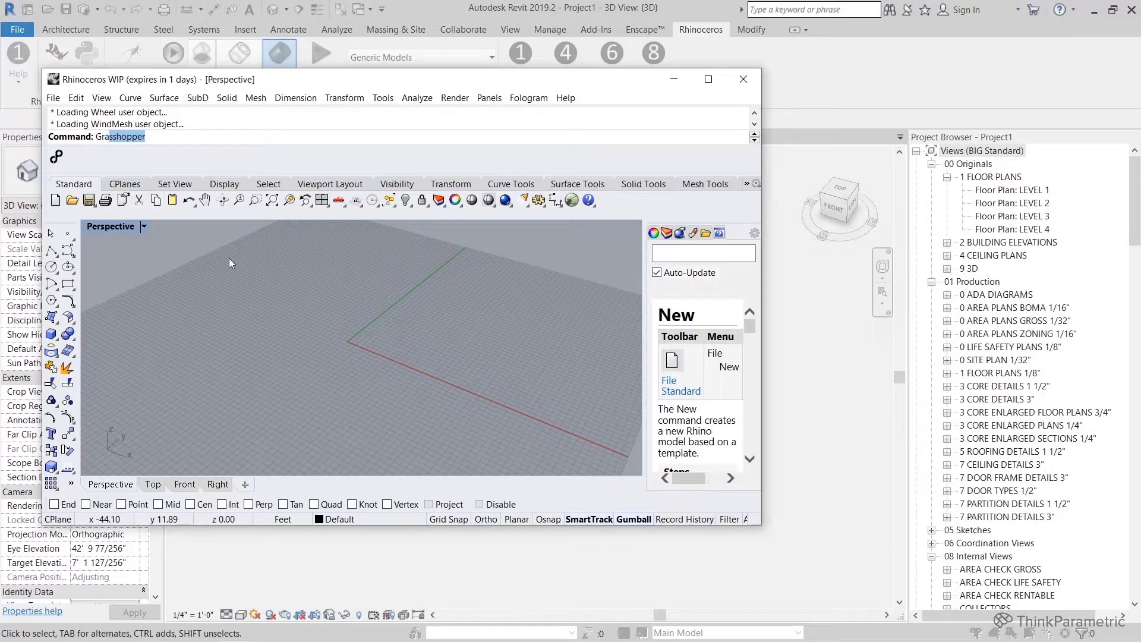
{"action": "key", "text": "Return"}
{"action": "type", "text": "Grass"}
{"action": "key", "text": "Return"}
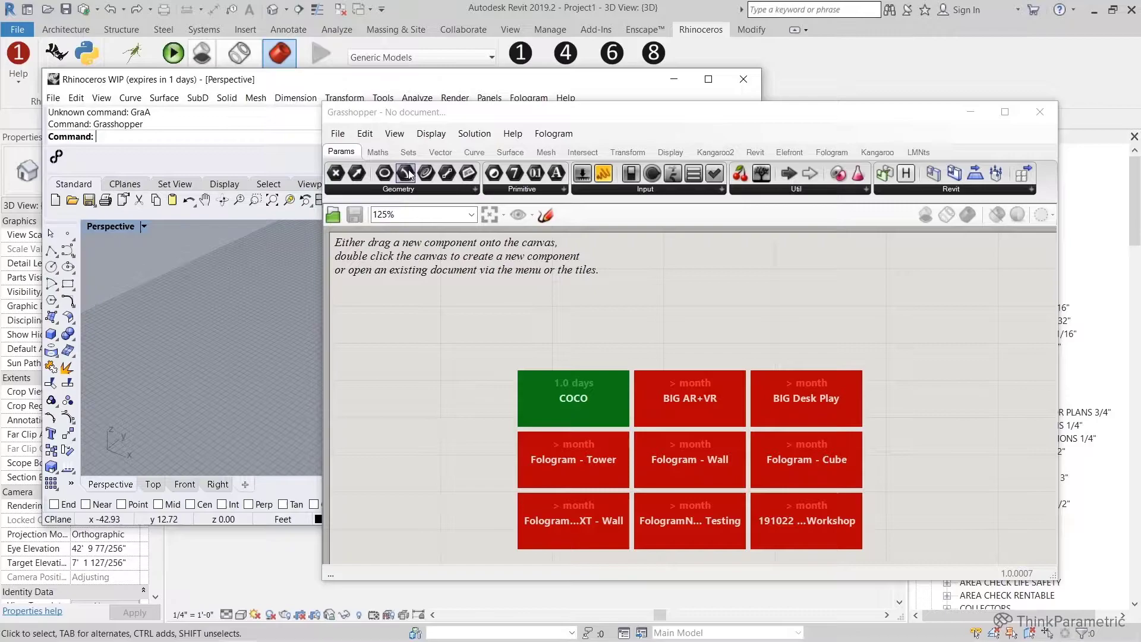
Arrange Rhino and a smaller Grasshopper window side by side over Revit
{"action": "left_click_drag", "start_coordinate": [403, 75], "coordinate": [400, 66]}
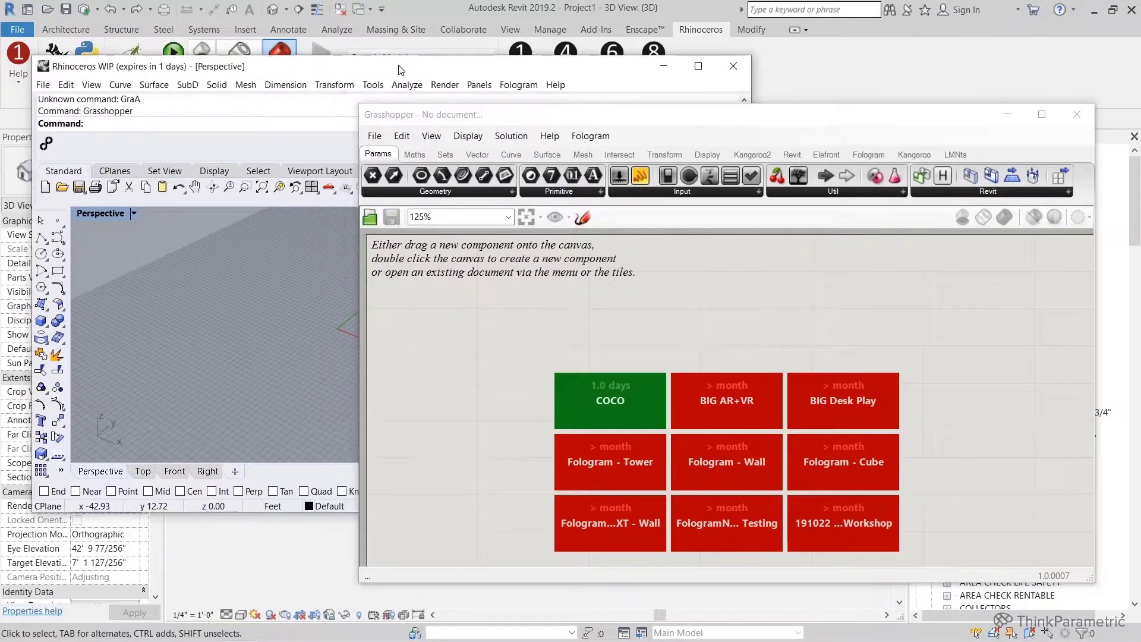
{"action": "left_click", "coordinate": [467, 124]}
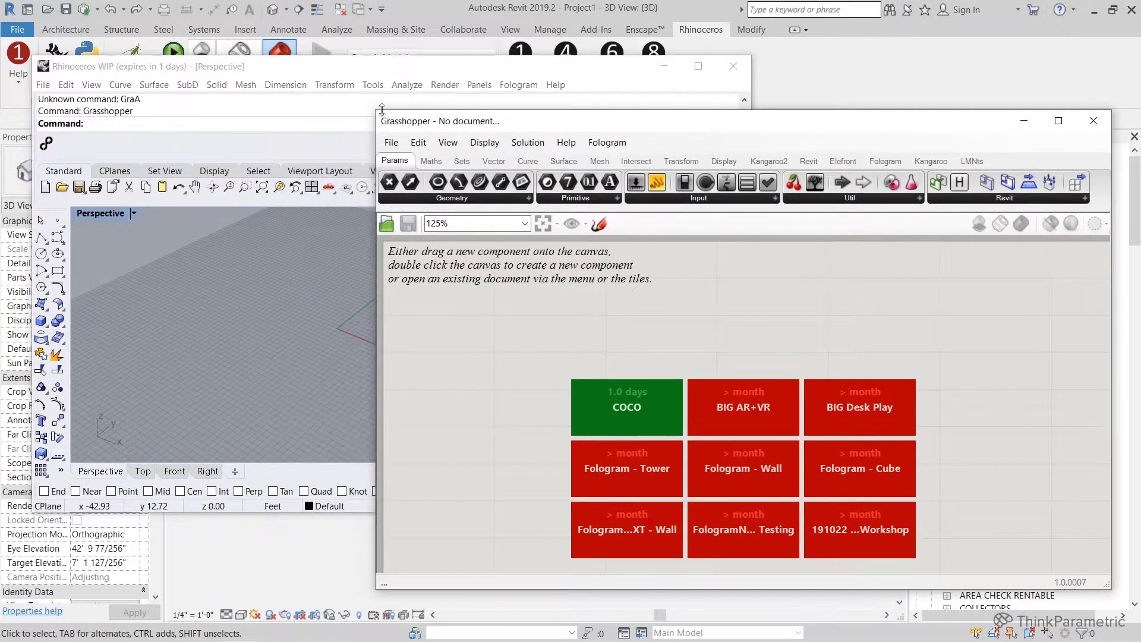
{"action": "left_click_drag", "start_coordinate": [377, 110], "coordinate": [463, 140]}
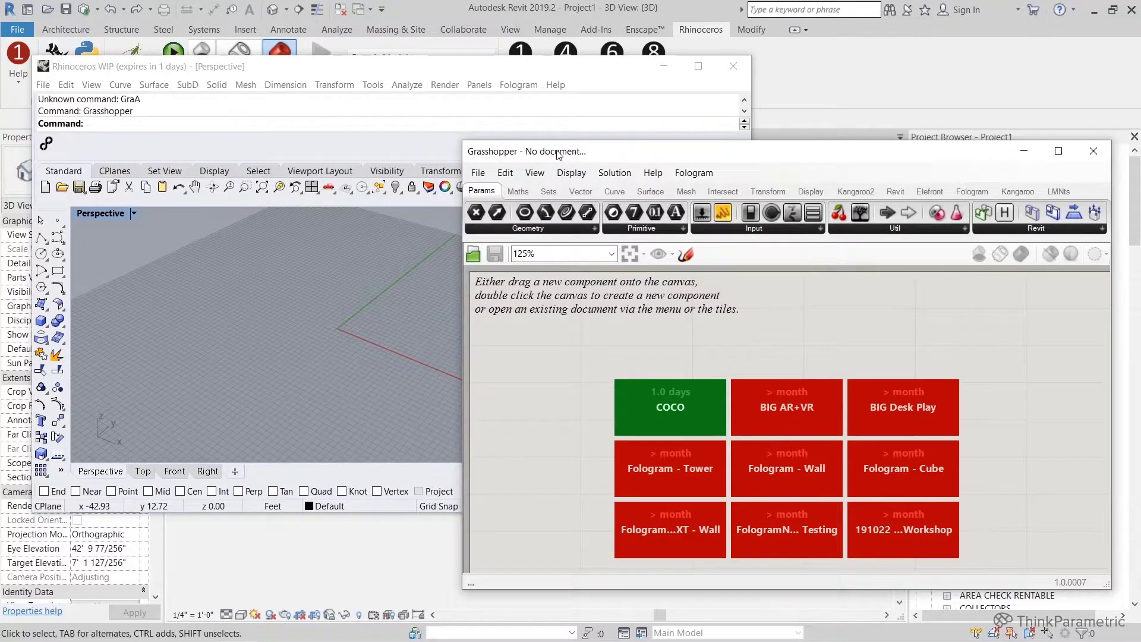
{"action": "left_click_drag", "start_coordinate": [558, 155], "coordinate": [537, 146]}
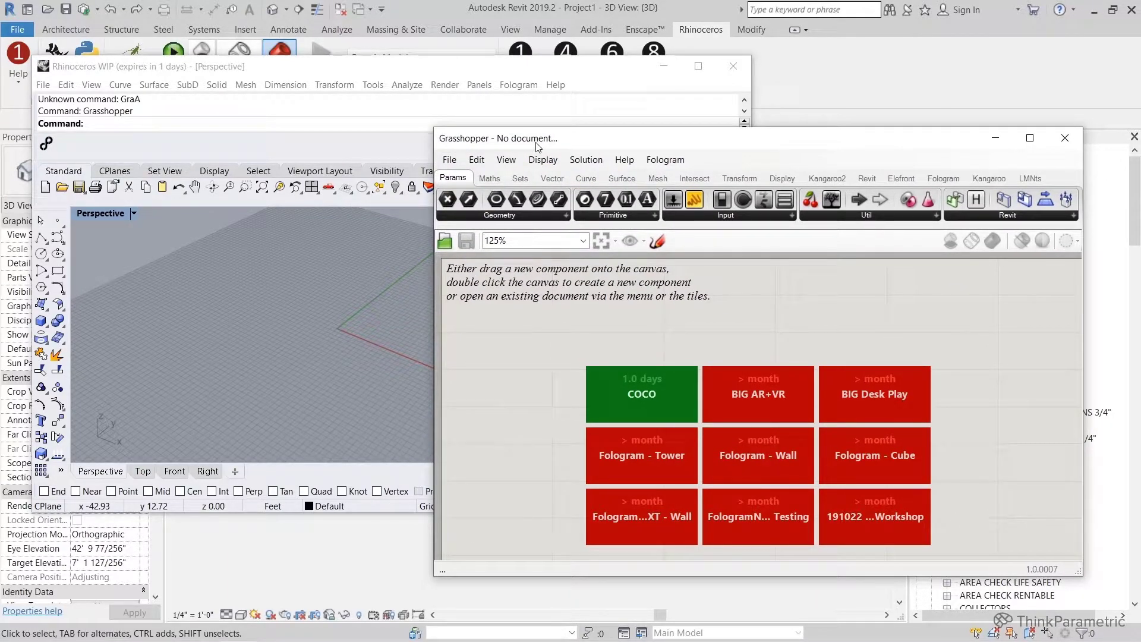
{"action": "left_click", "coordinate": [293, 546]}
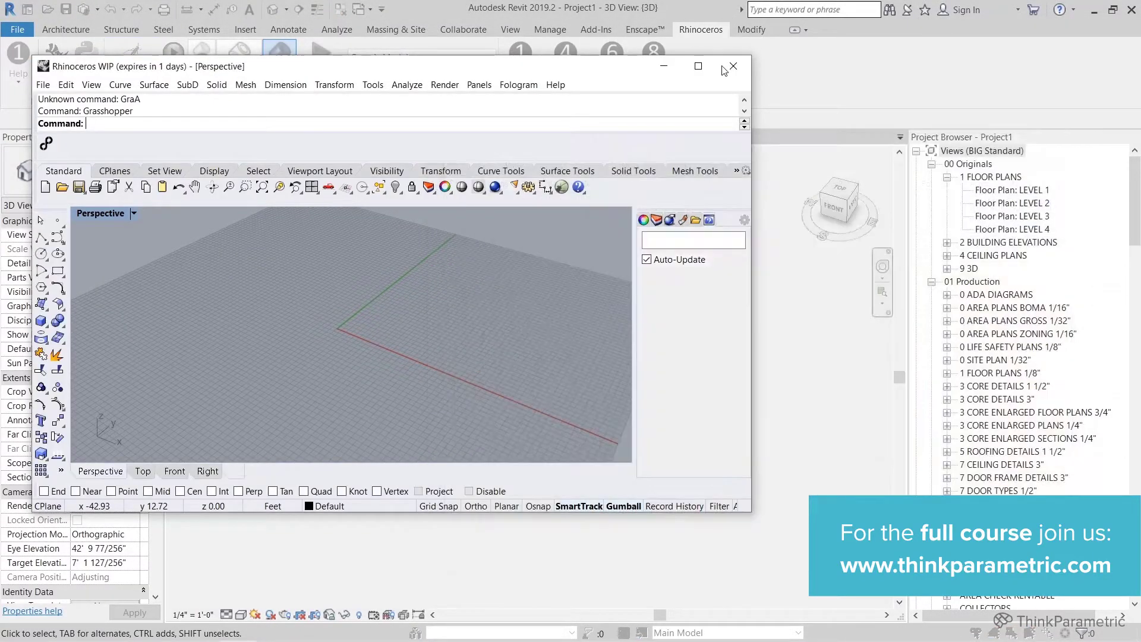
Close the Rhino window, glance at the Manage tab, and return to Rhinoceros
{"action": "left_click", "coordinate": [730, 67]}
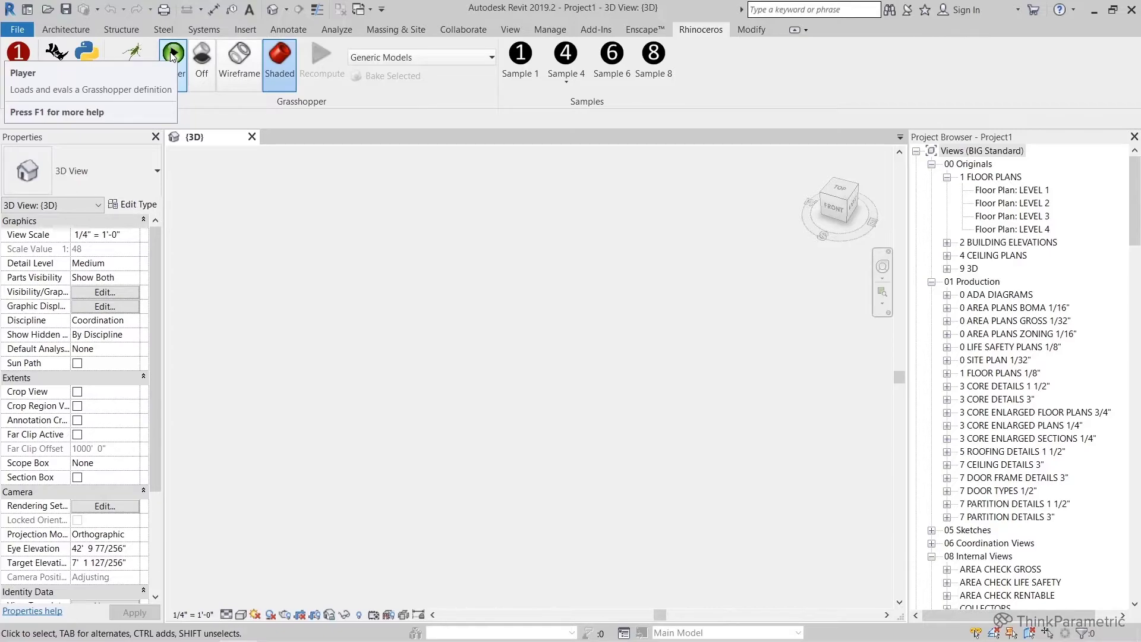
{"action": "left_click", "coordinate": [536, 29]}
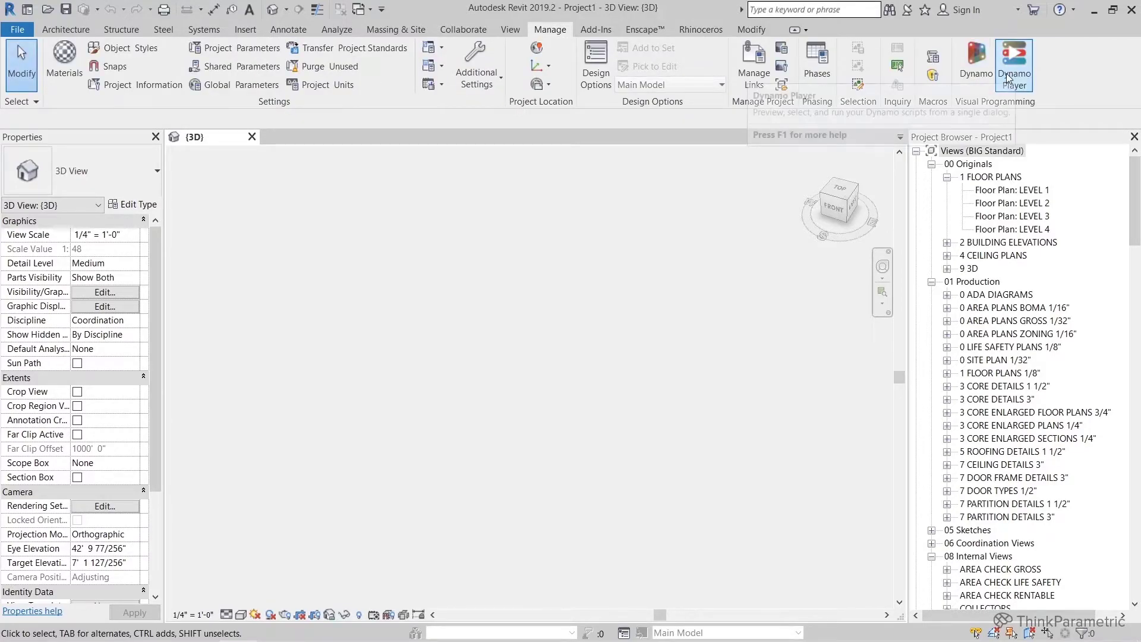
{"action": "left_click", "coordinate": [703, 30]}
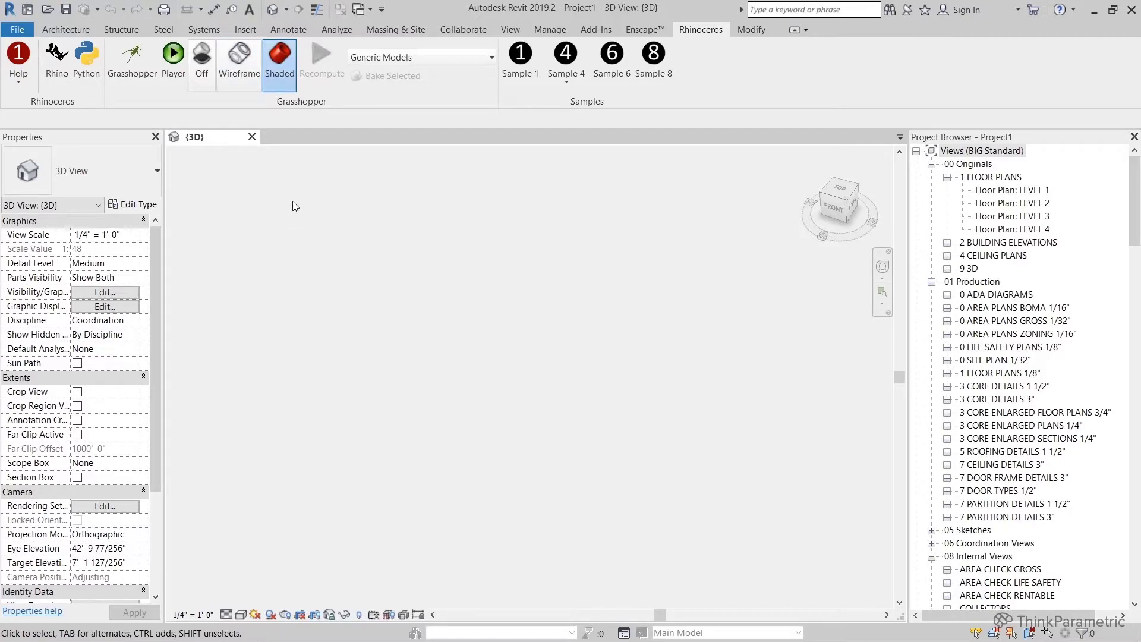
Open Grasshopper and place a SPHERE component on the canvas, then deselect it
{"action": "left_click", "coordinate": [132, 62]}
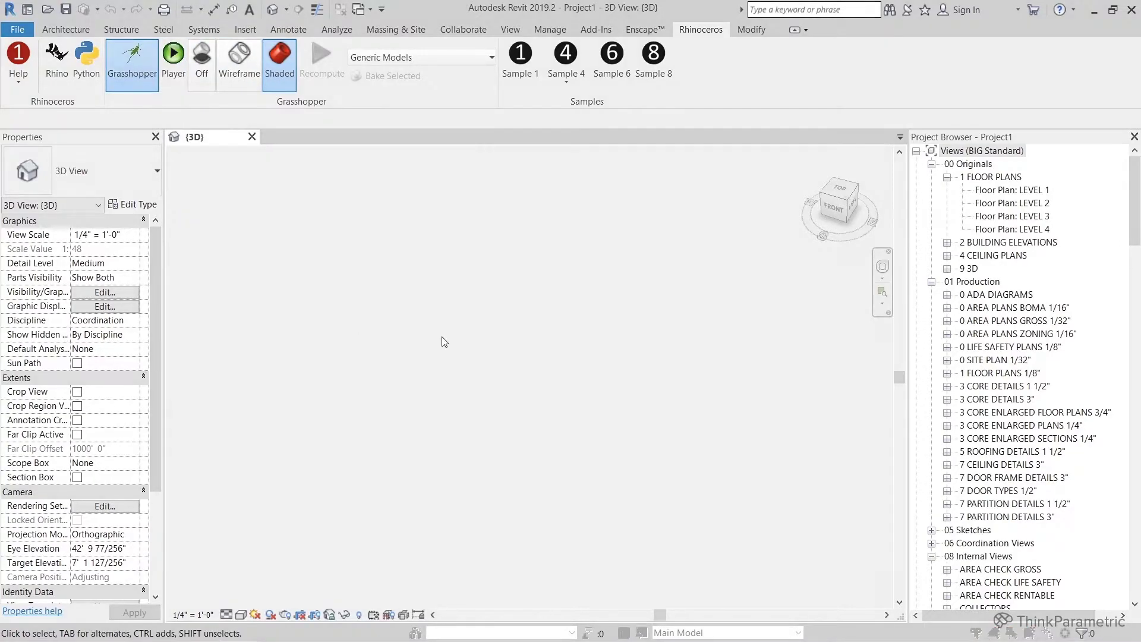
{"action": "left_click_drag", "start_coordinate": [516, 148], "coordinate": [536, 106]}
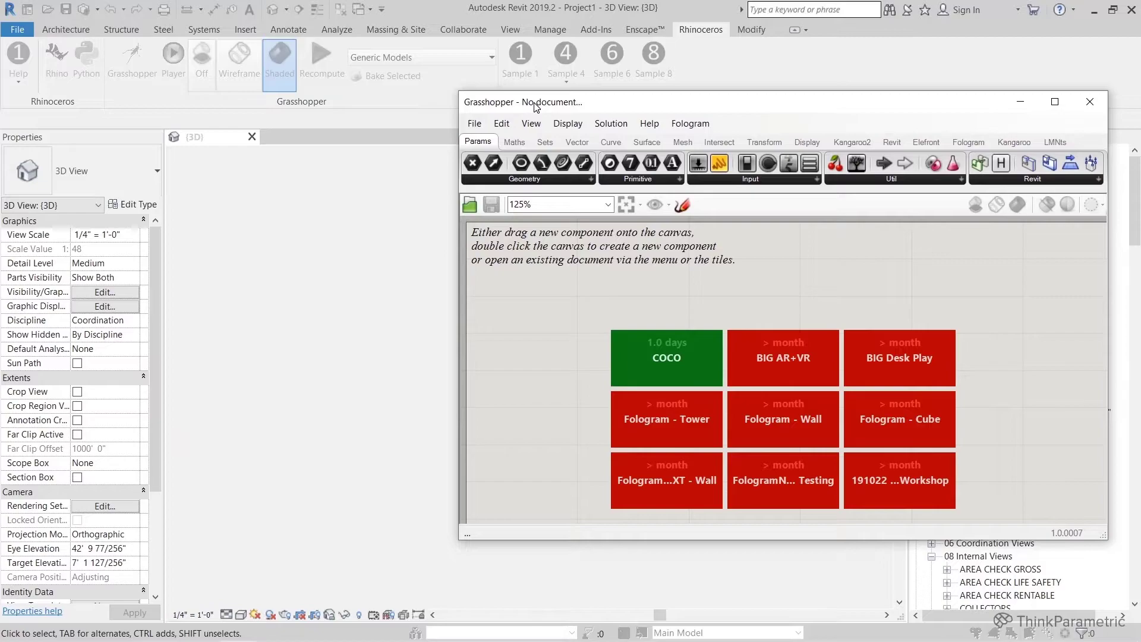
{"action": "double_click", "coordinate": [639, 309]}
{"action": "type", "text": "SPHER"}
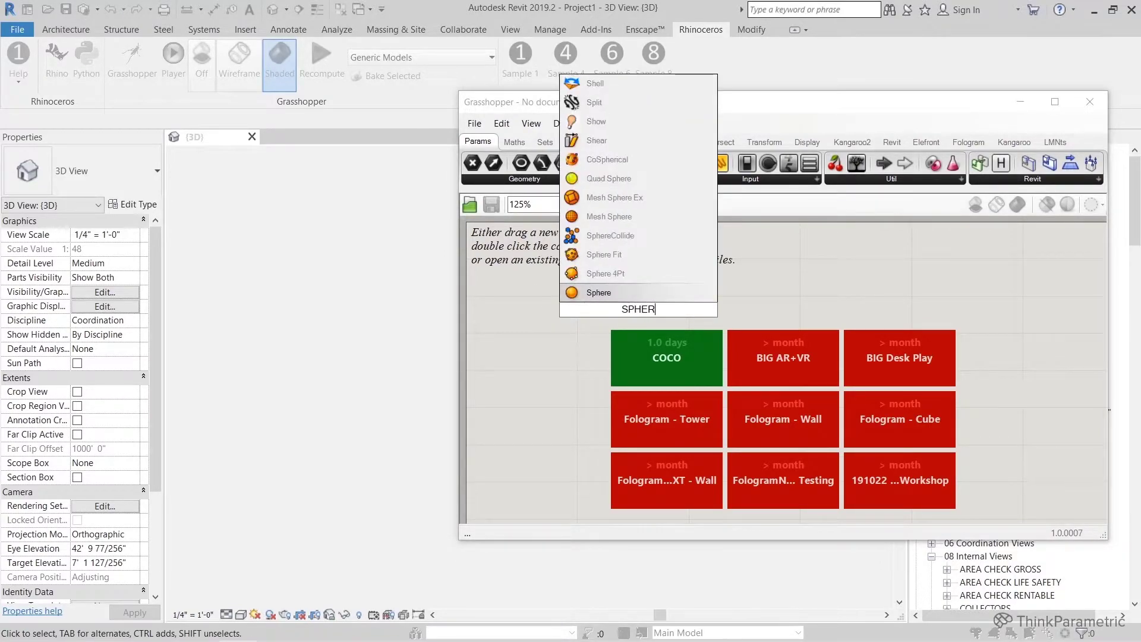
{"action": "type", "text": "E"}
{"action": "key", "text": "Return"}
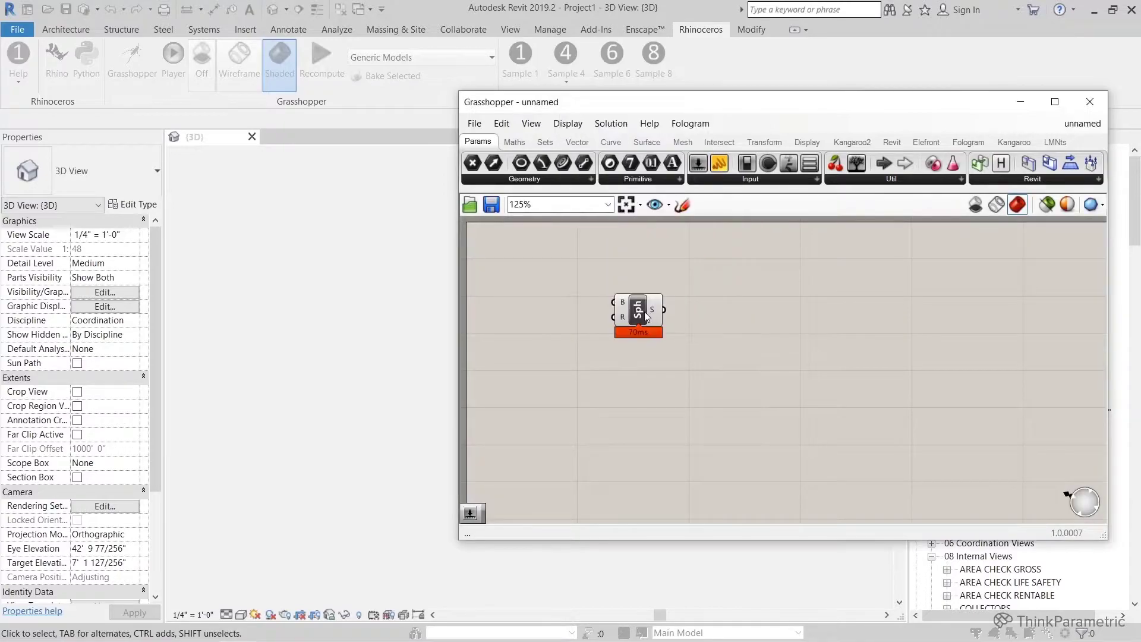
{"action": "left_click_drag", "start_coordinate": [654, 323], "coordinate": [665, 328]}
{"action": "left_click", "coordinate": [673, 359]}
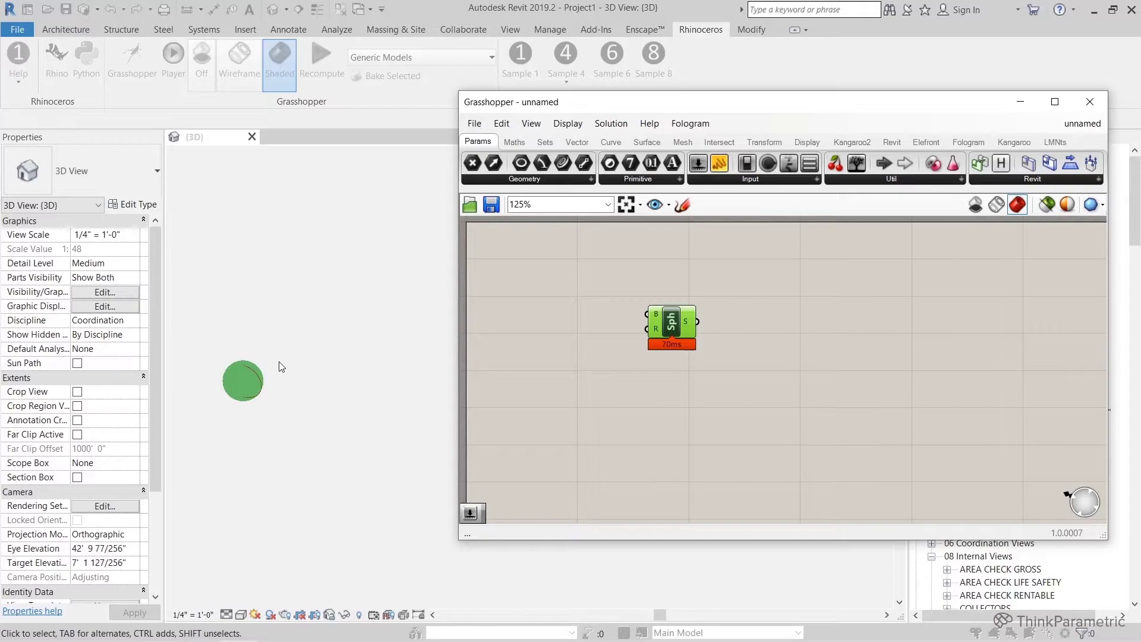
{"action": "left_click_drag", "start_coordinate": [525, 106], "coordinate": [526, 110]}
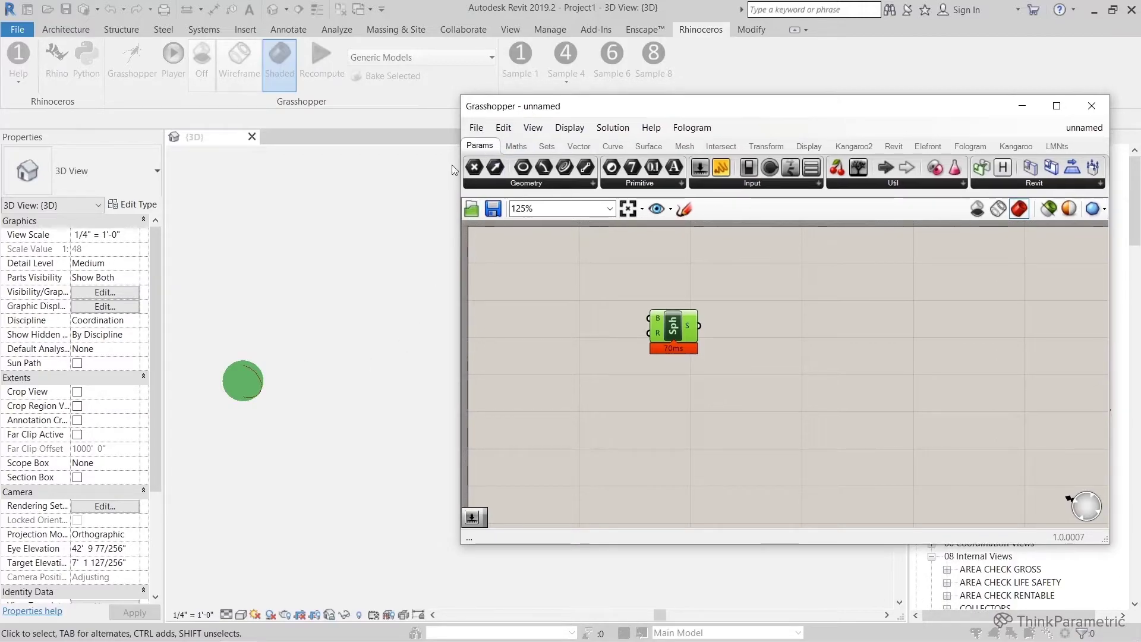
Open Rhino to view the Grasshopper sphere there, then close Rhino
{"action": "left_click", "coordinate": [454, 218]}
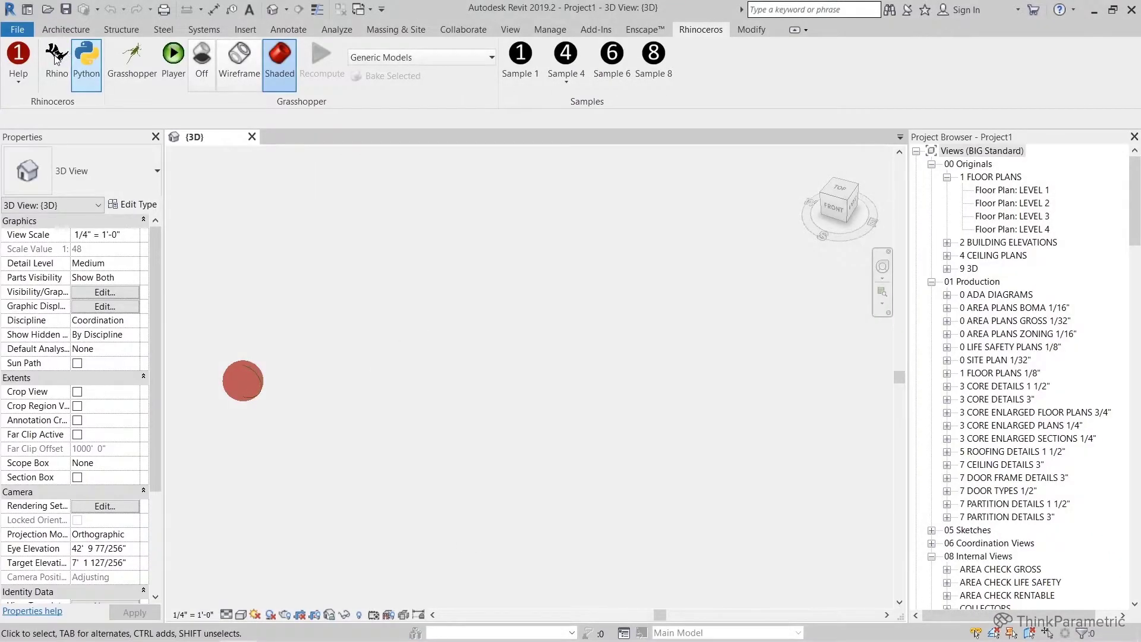
{"action": "left_click", "coordinate": [56, 57]}
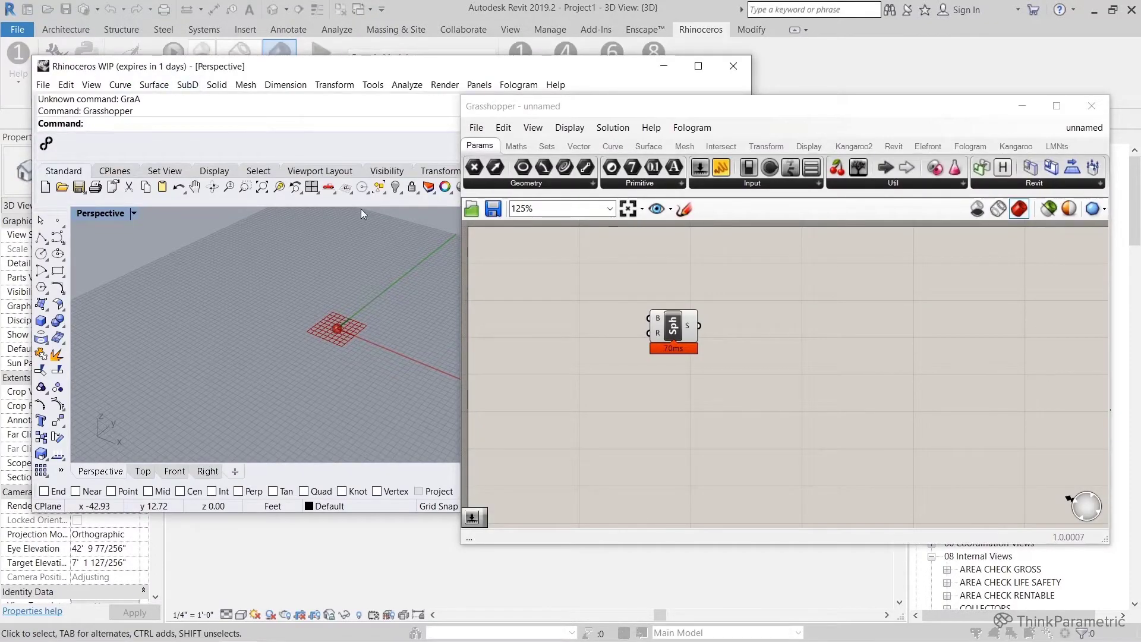
{"action": "left_click", "coordinate": [559, 321]}
{"action": "left_click", "coordinate": [674, 338]}
{"action": "scroll", "coordinate": [331, 330], "scroll_direction": "up", "scroll_amount": 3}
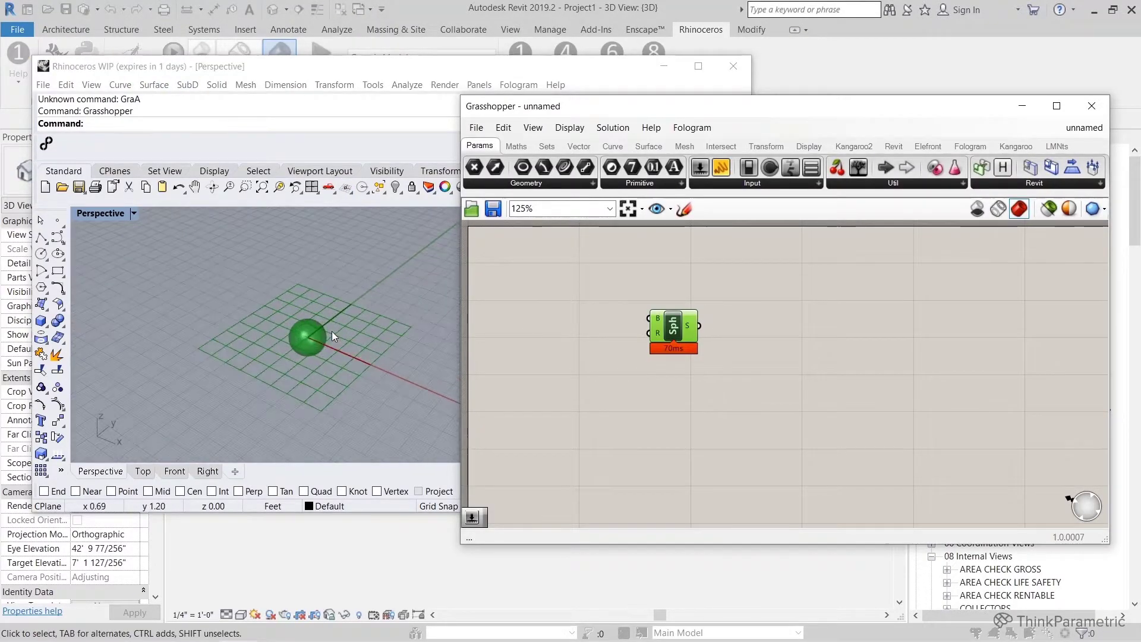
{"action": "left_click", "coordinate": [733, 66]}
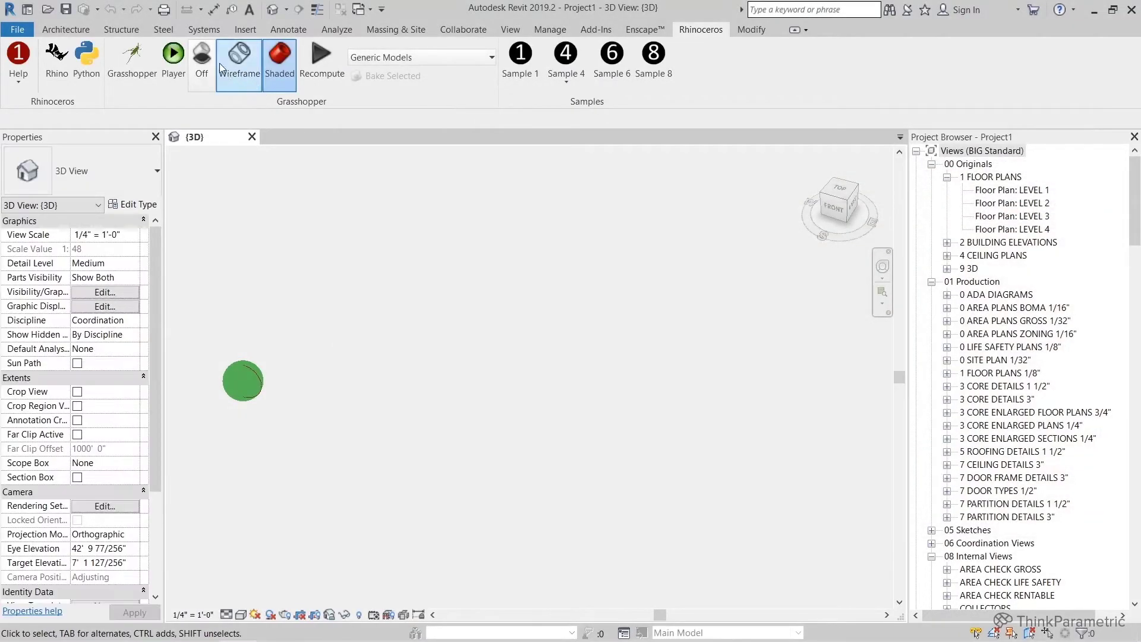
Cycle the Grasshopper preview through Wireframe, Off, Wireframe, and back to Shaded
{"action": "left_click", "coordinate": [232, 62]}
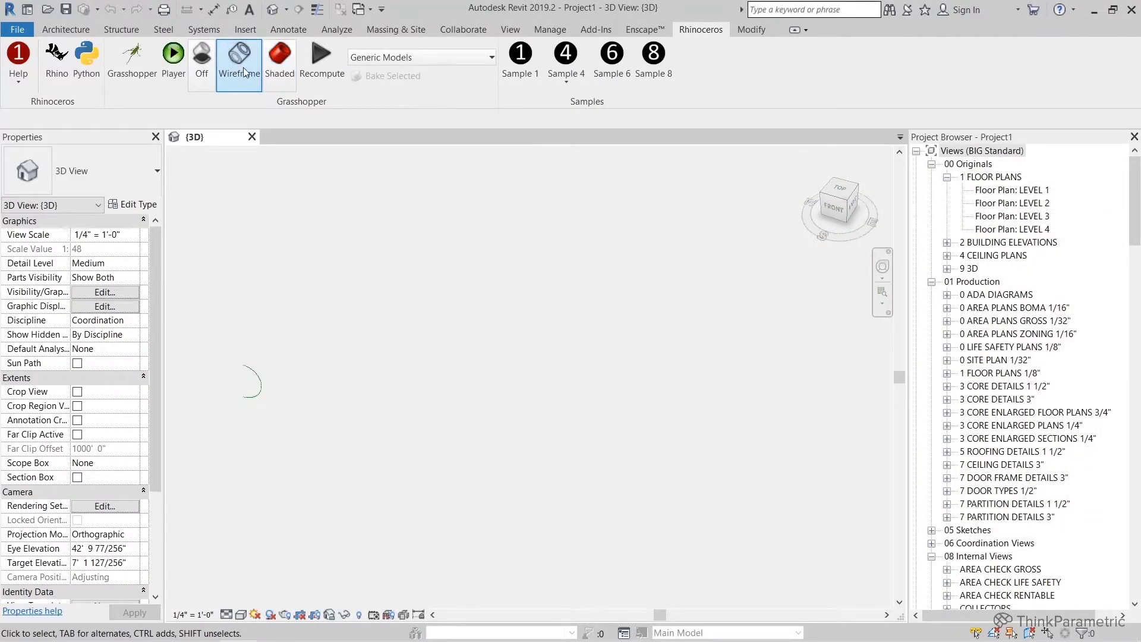
{"action": "left_click", "coordinate": [212, 64]}
{"action": "left_click", "coordinate": [239, 64]}
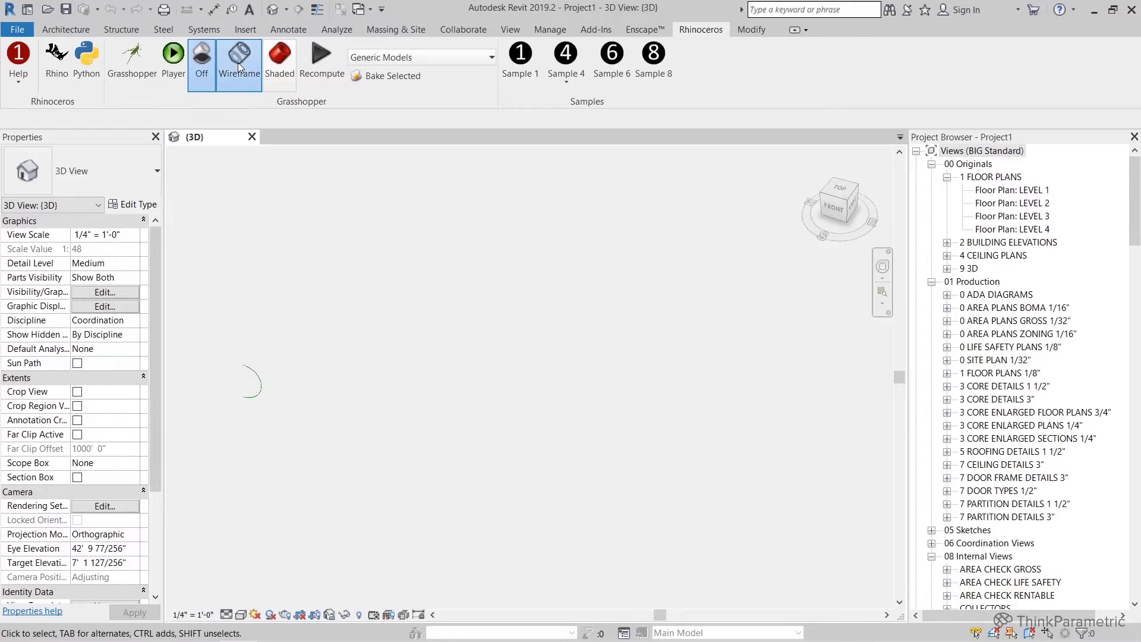
{"action": "left_click", "coordinate": [280, 68]}
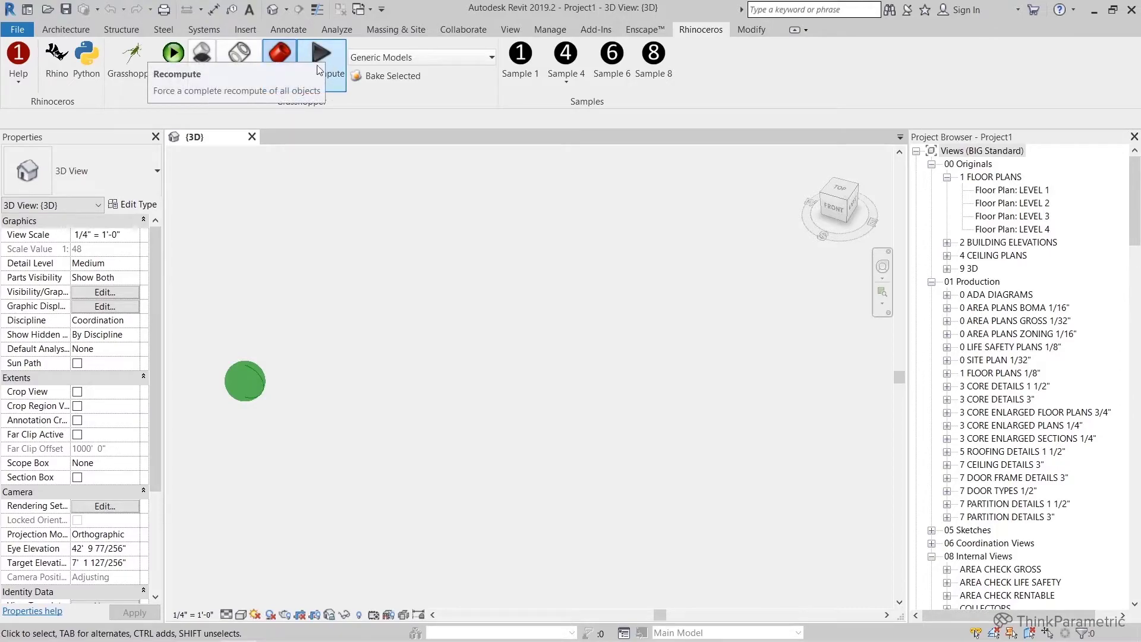
Reopen Grasshopper twice and send it behind Revit each time
{"action": "left_click", "coordinate": [131, 57]}
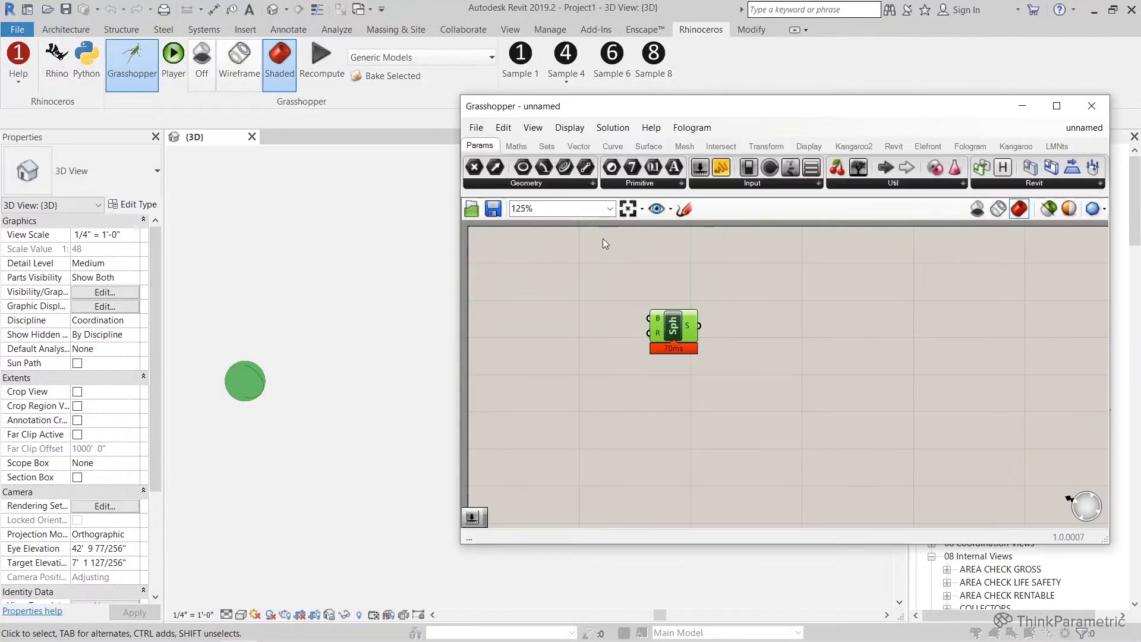
{"action": "left_click_drag", "start_coordinate": [591, 109], "coordinate": [642, 124]}
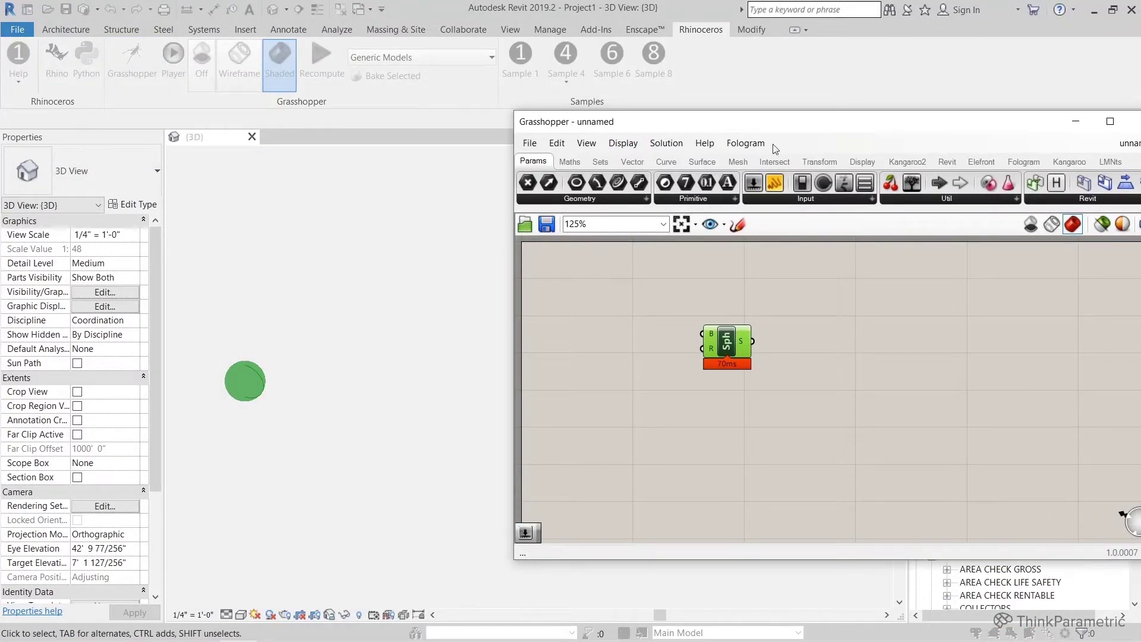
{"action": "left_click", "coordinate": [341, 212]}
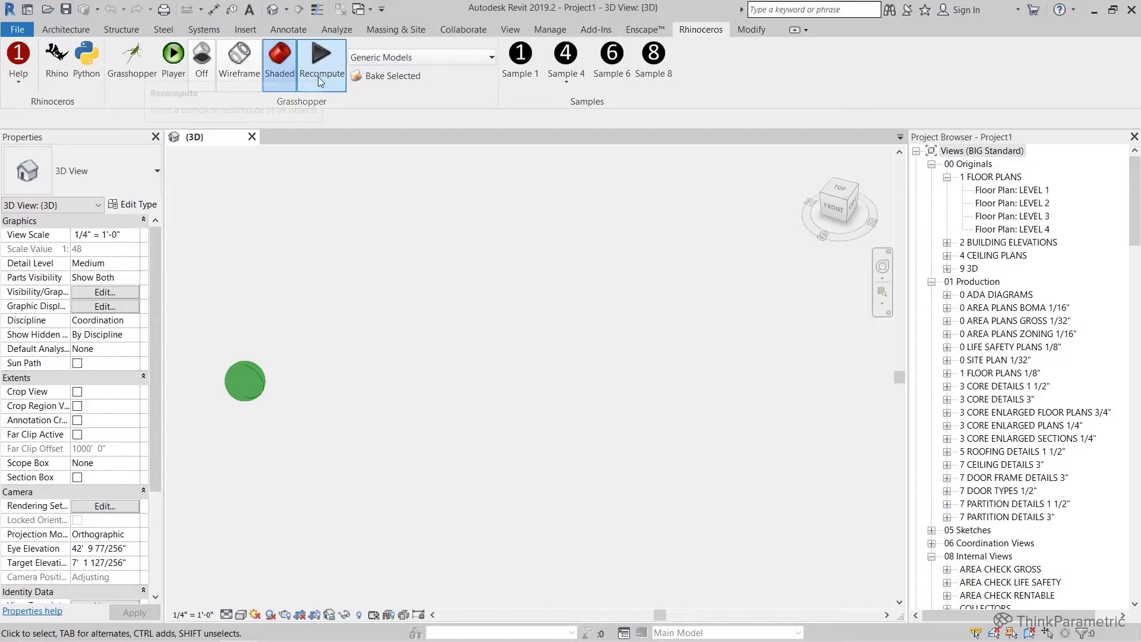
{"action": "left_click", "coordinate": [130, 75]}
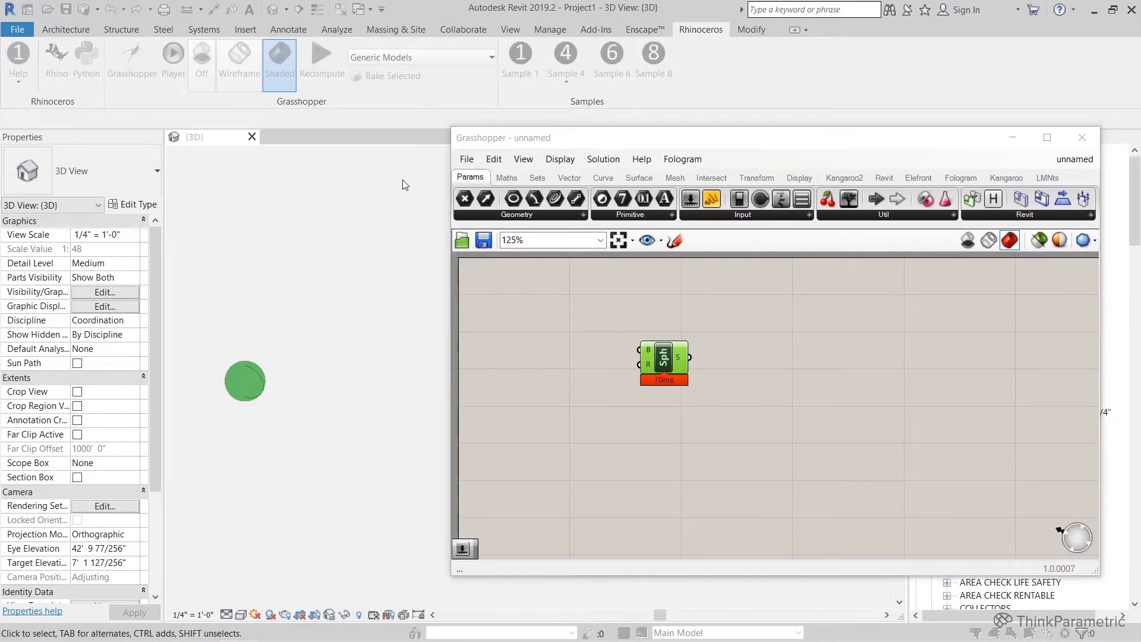
{"action": "left_click", "coordinate": [402, 180]}
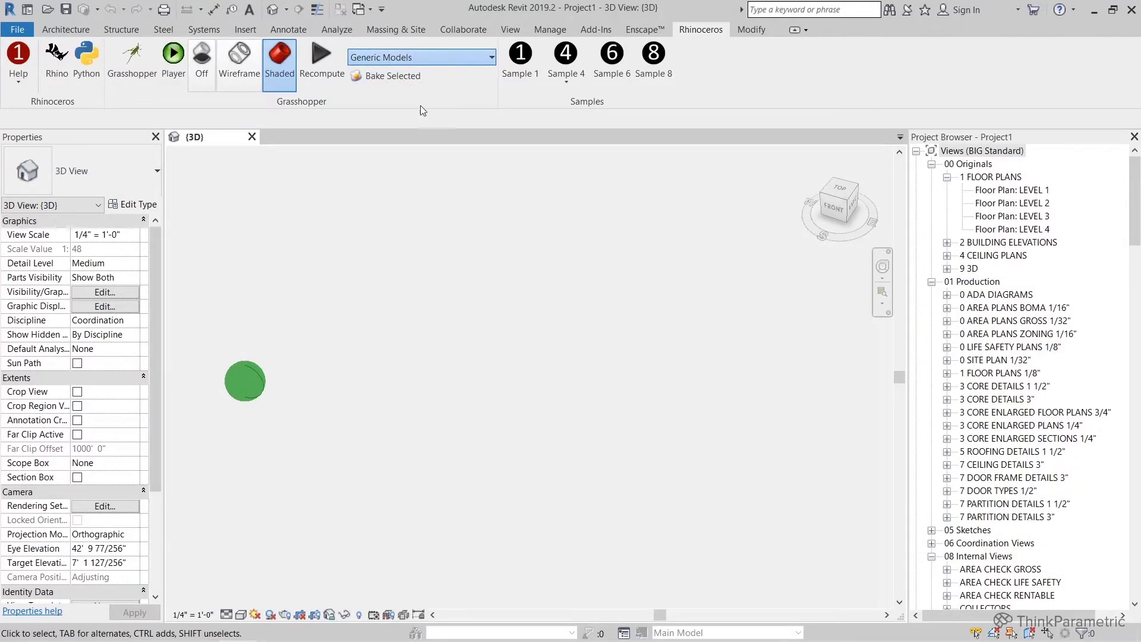
Choose Generic Models as the bake category and bake the Grasshopper sphere into Revit
{"action": "left_click", "coordinate": [423, 58]}
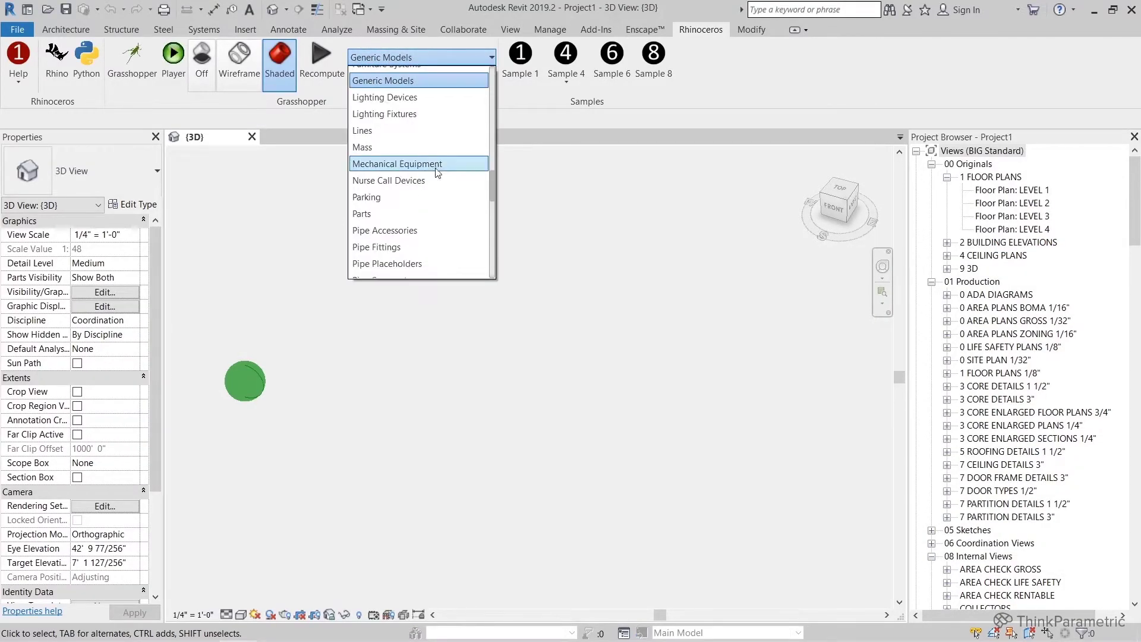
{"action": "left_click", "coordinate": [416, 76]}
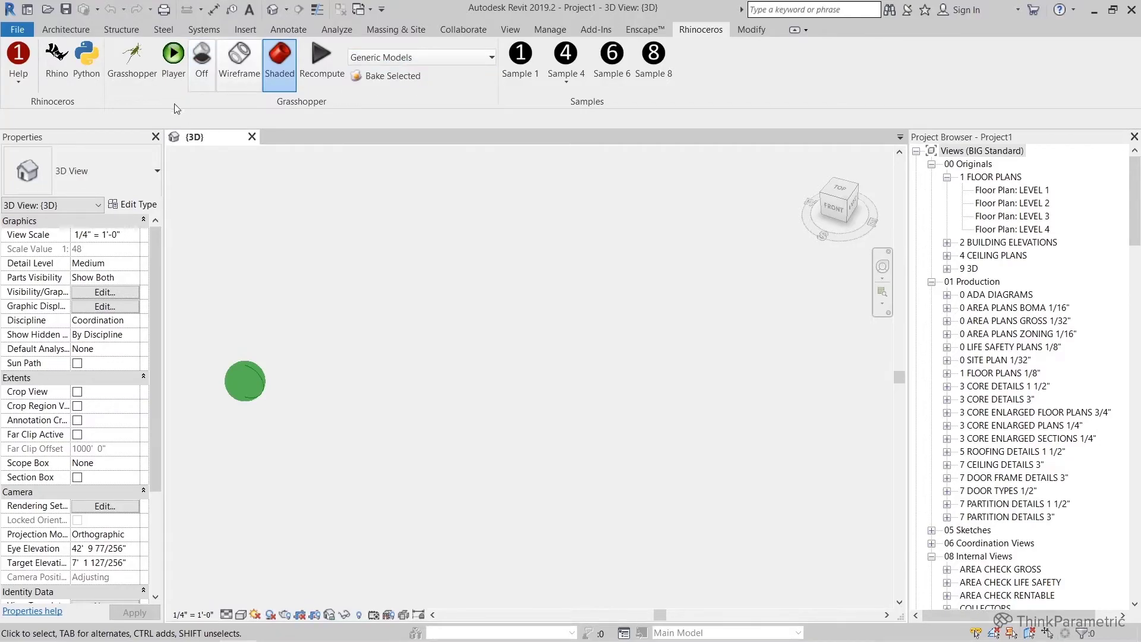
{"action": "left_click", "coordinate": [137, 67]}
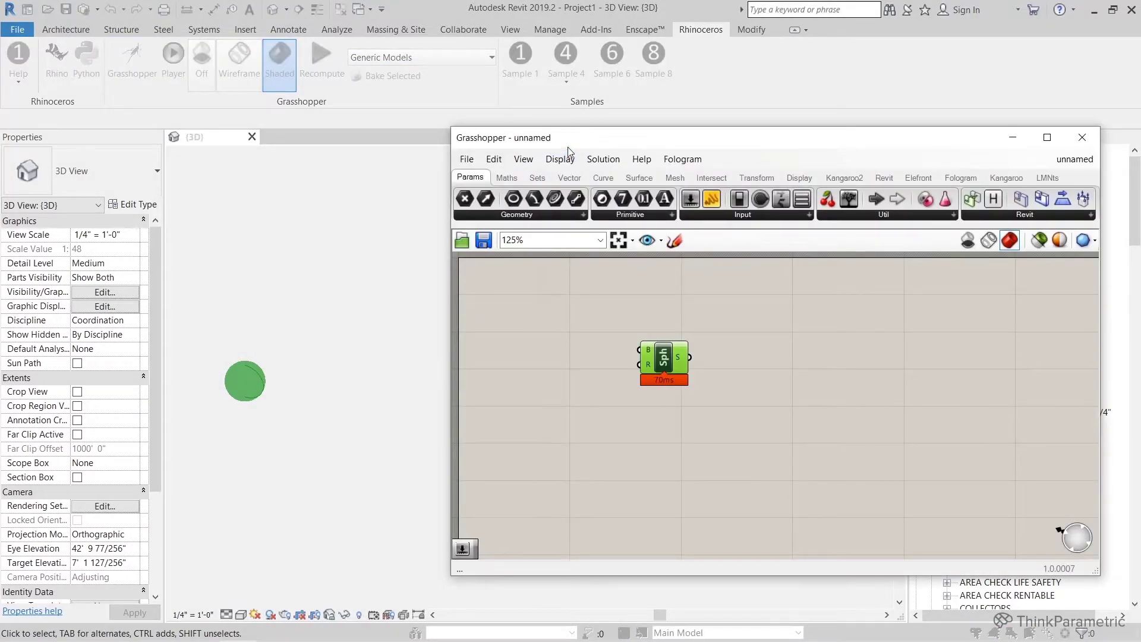
{"action": "left_click_drag", "start_coordinate": [649, 356], "coordinate": [619, 355]}
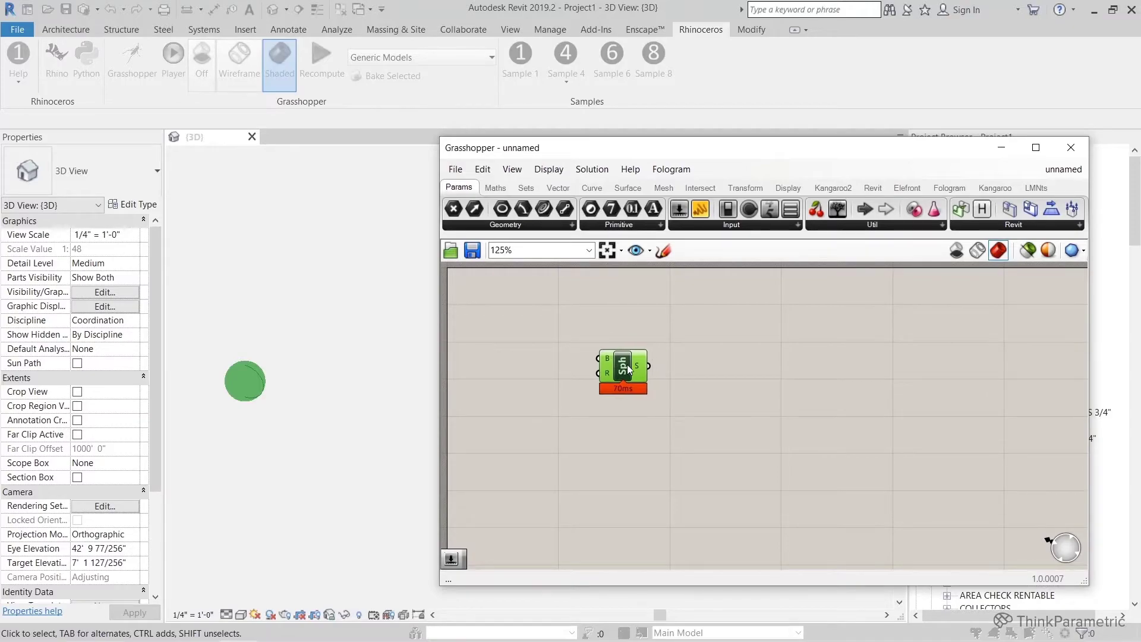
{"action": "left_click", "coordinate": [375, 168]}
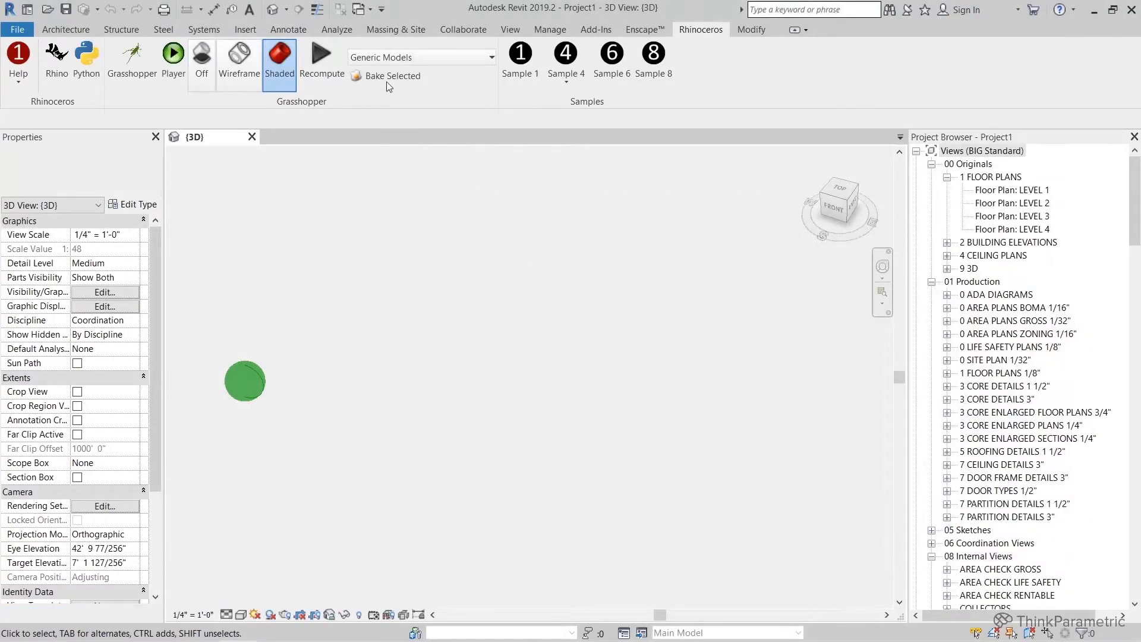
{"action": "left_click", "coordinate": [383, 78]}
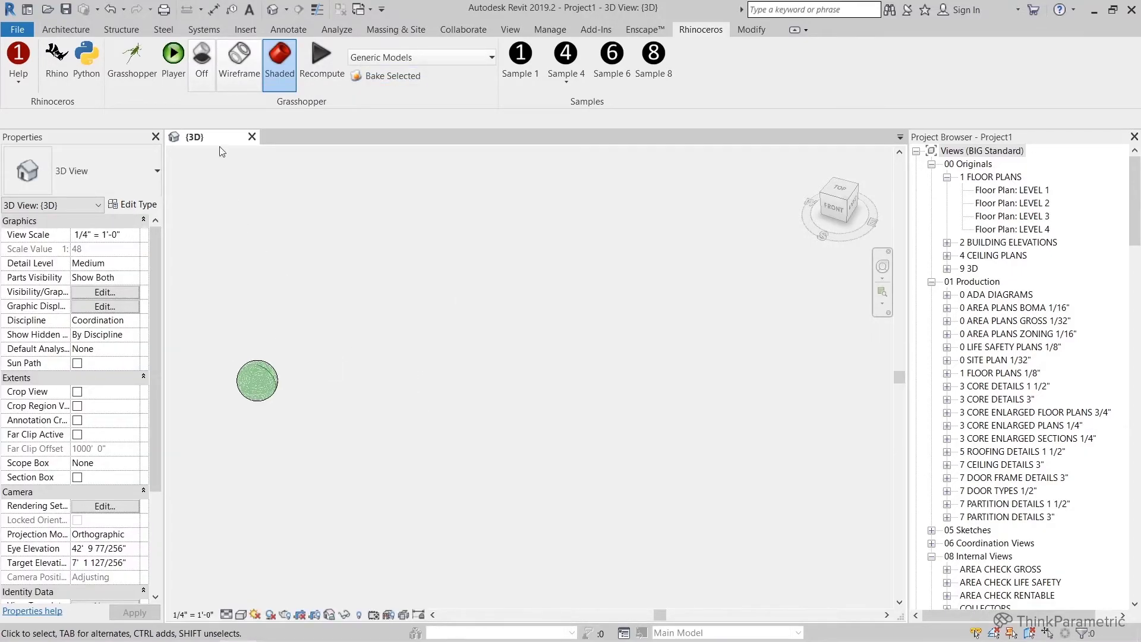
Switch the Grasshopper geometry preview to Off, leaving only the baked sphere
{"action": "left_click", "coordinate": [144, 66]}
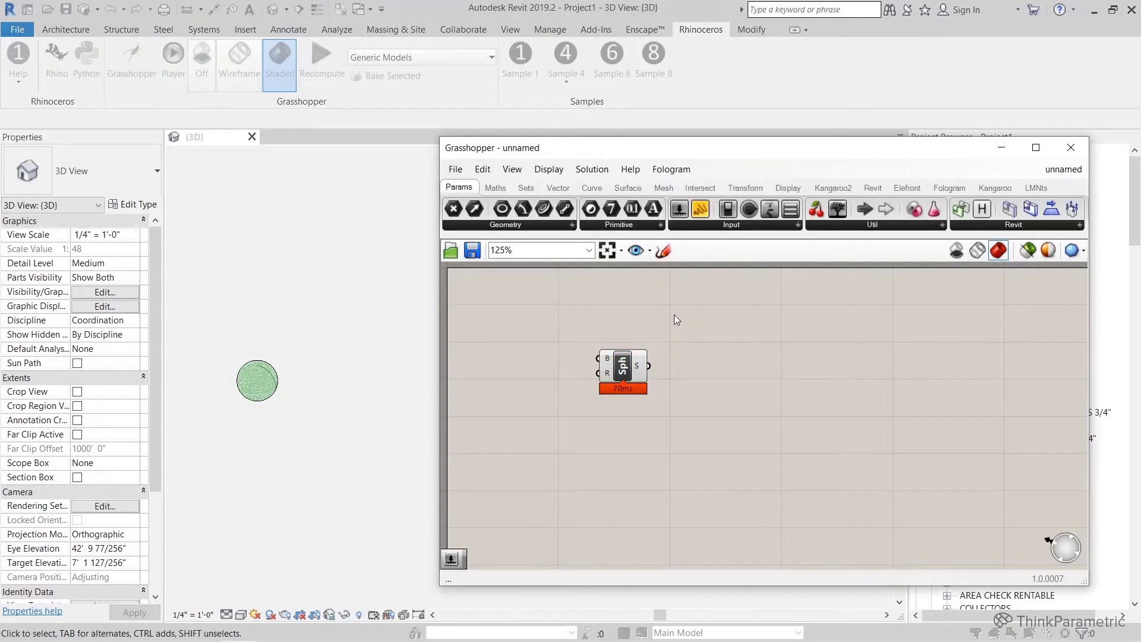
{"action": "left_click", "coordinate": [410, 316]}
{"action": "left_click", "coordinate": [198, 65]}
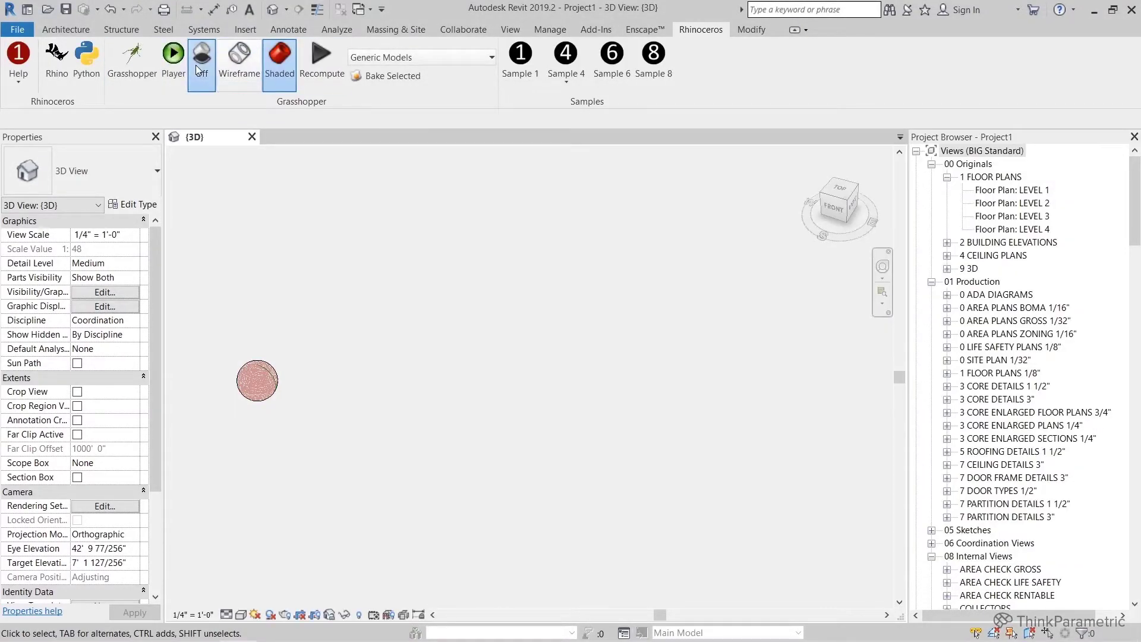
{"action": "left_click", "coordinate": [295, 356]}
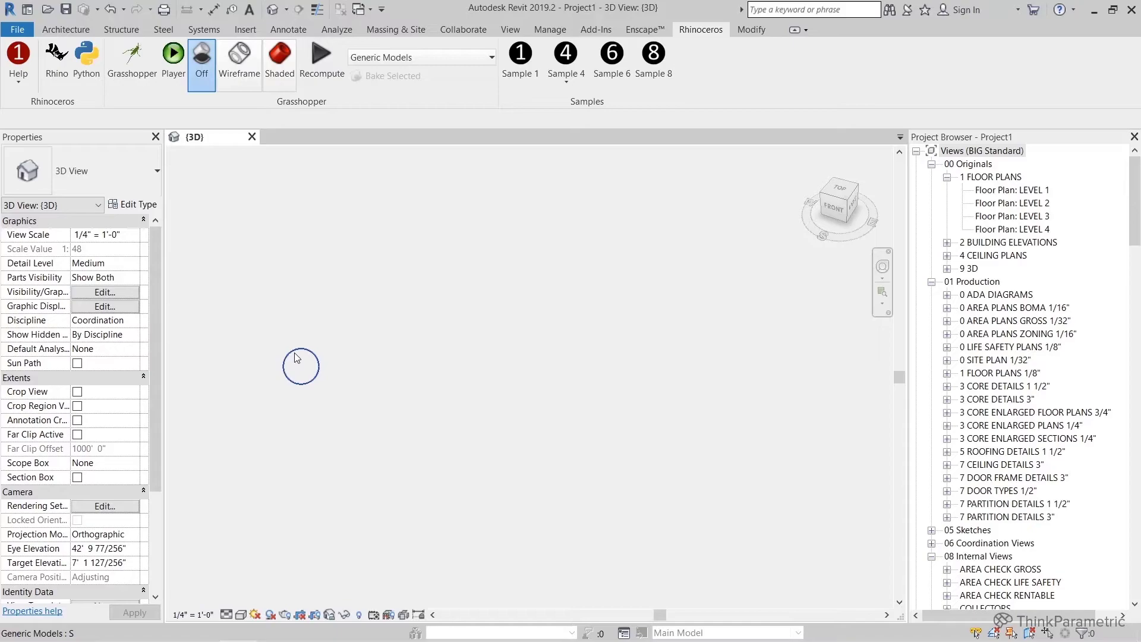
Select and deselect the baked sphere repeatedly to confirm its Generic Models category
{"action": "left_click", "coordinate": [303, 356]}
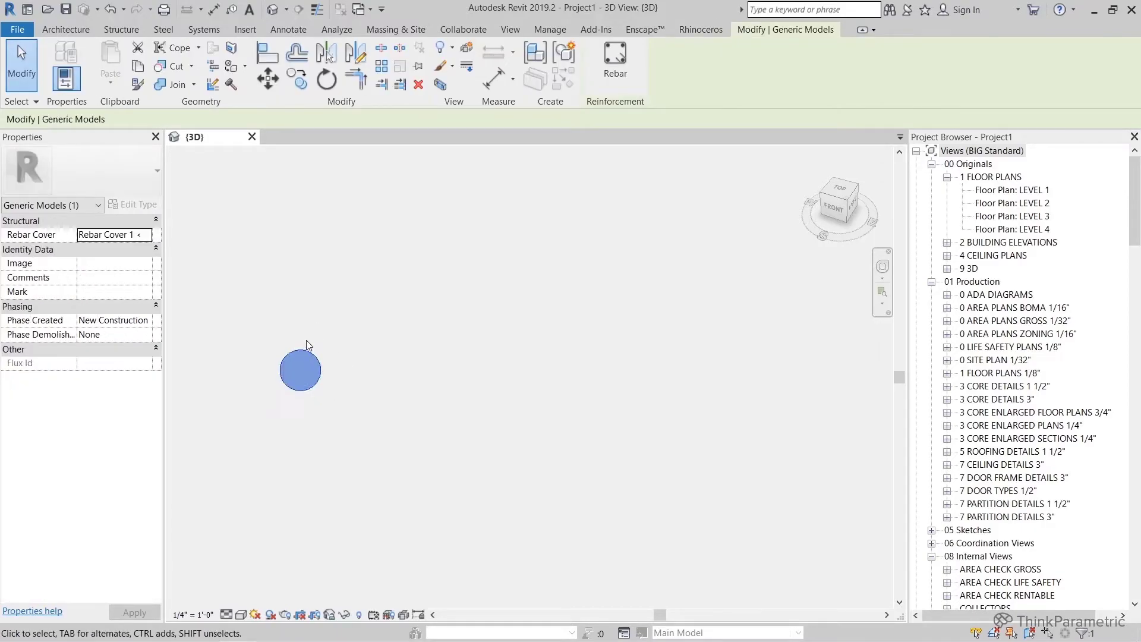
{"action": "left_click", "coordinate": [386, 269]}
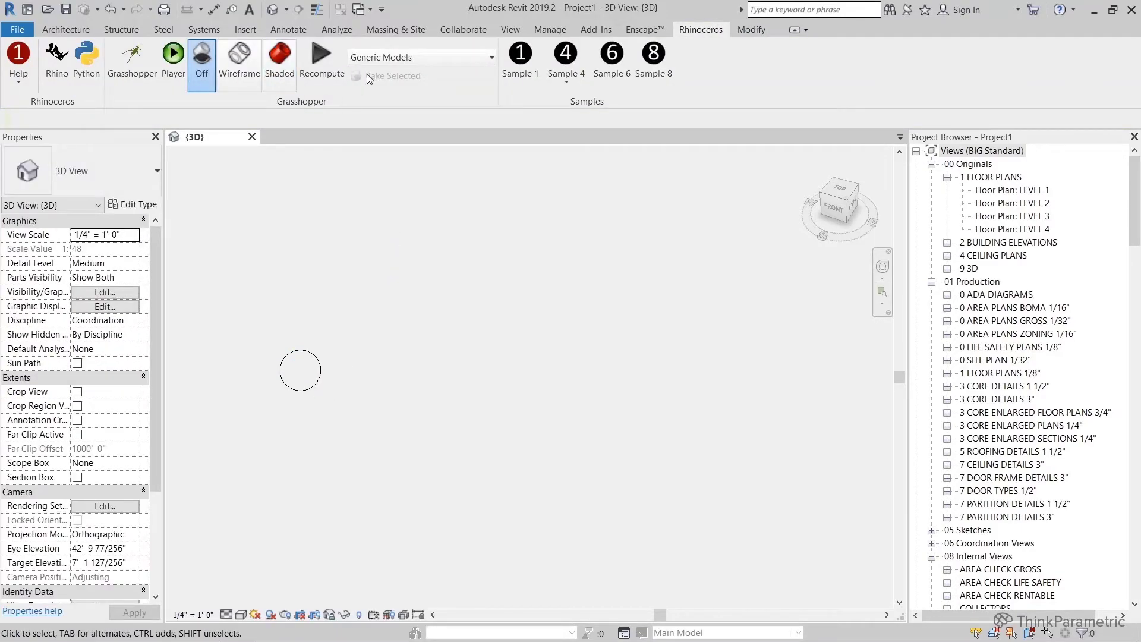
{"action": "left_click", "coordinate": [309, 353]}
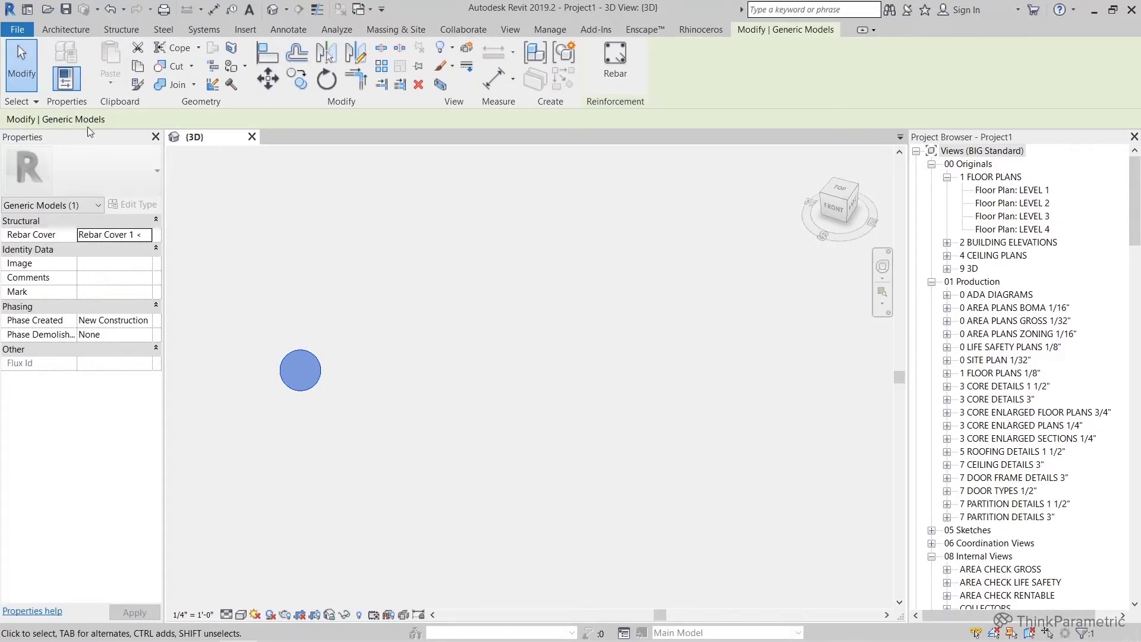
{"action": "left_click", "coordinate": [316, 326]}
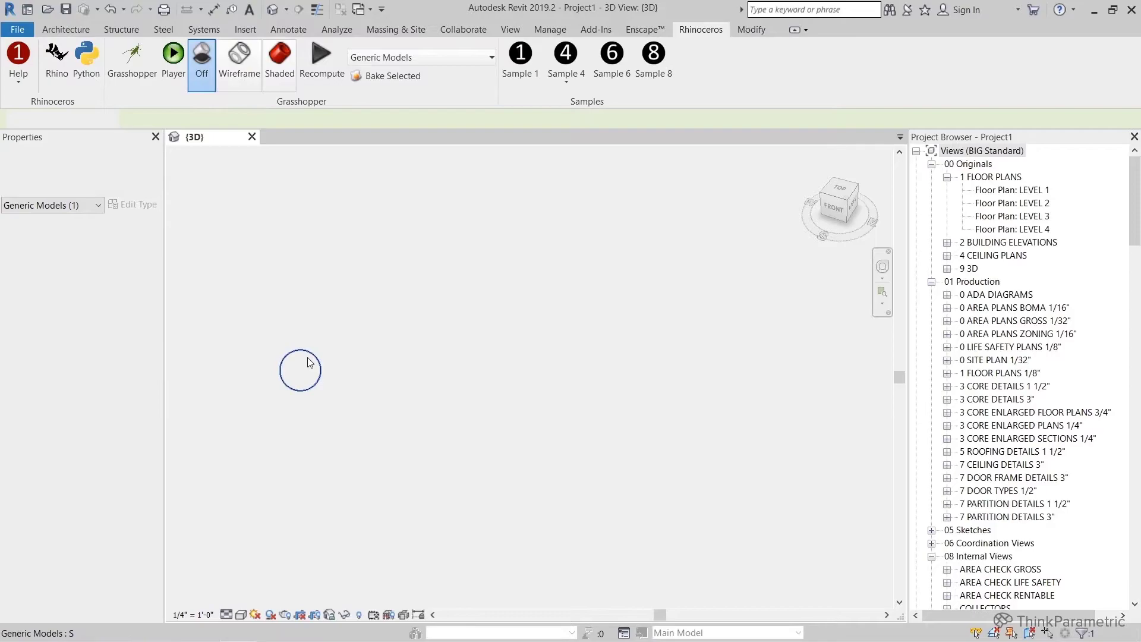
{"action": "left_click", "coordinate": [308, 358]}
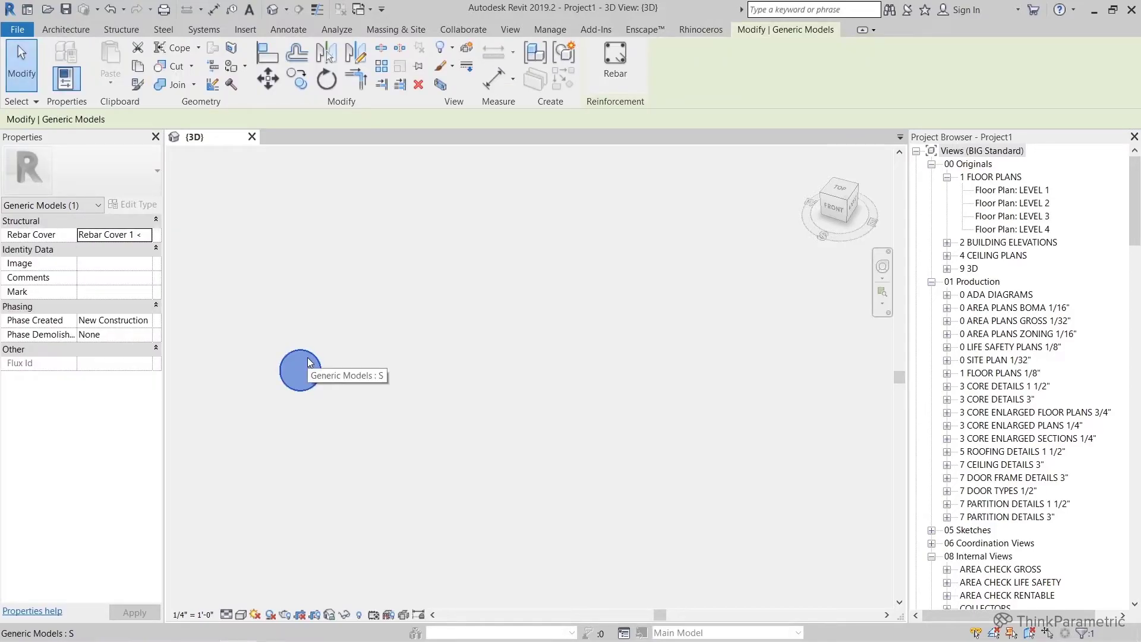
{"action": "left_click", "coordinate": [377, 255]}
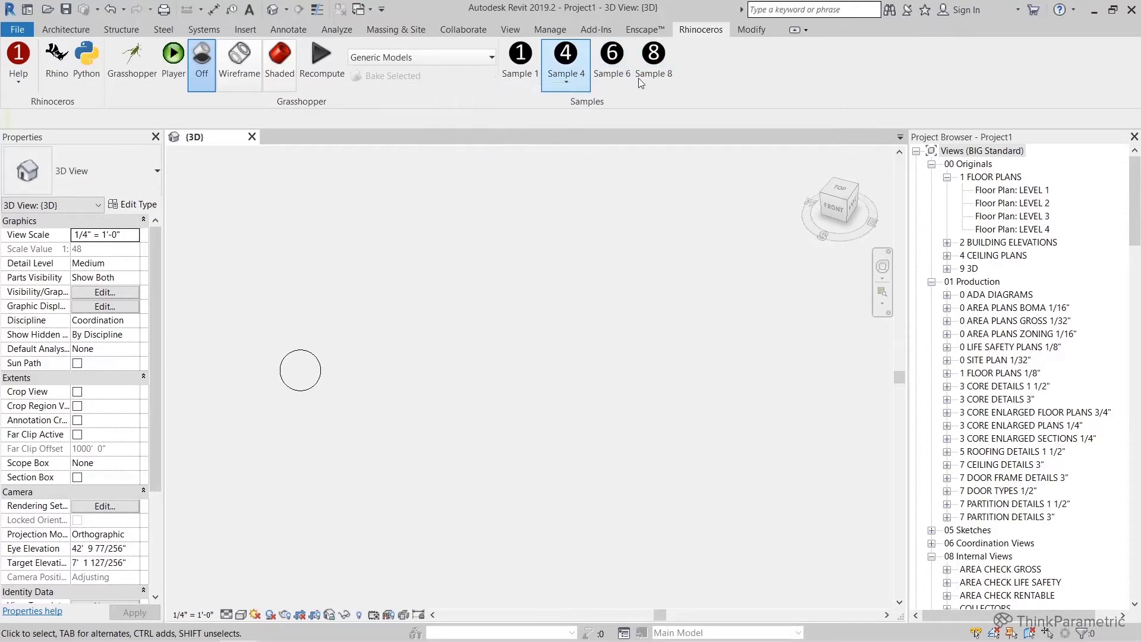
{"action": "left_click", "coordinate": [19, 81]}
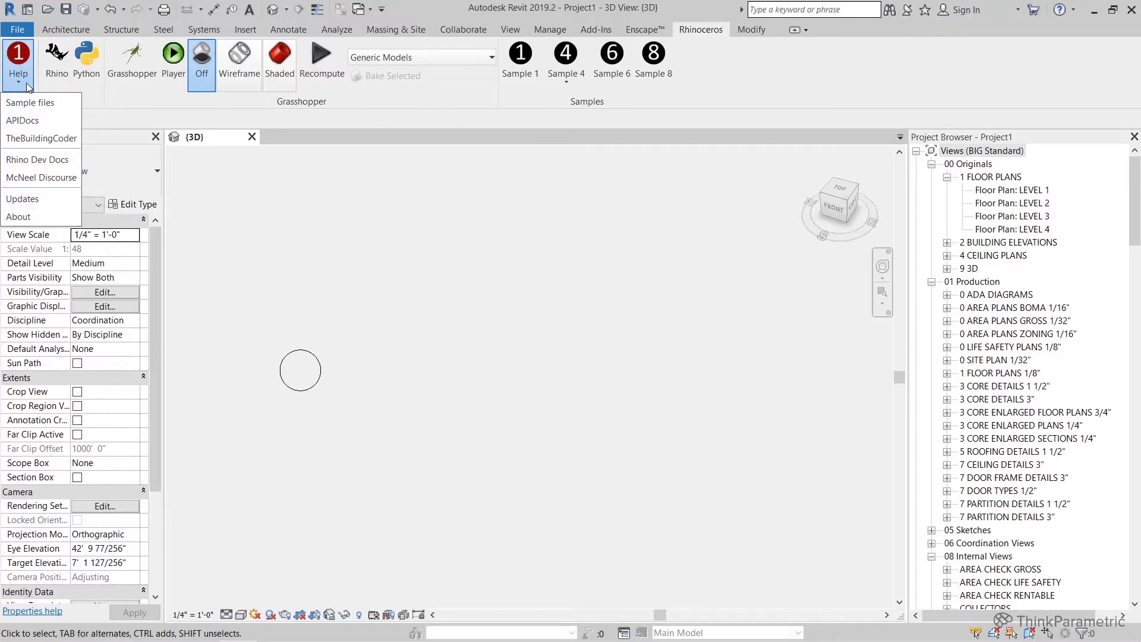
{"action": "left_click", "coordinate": [243, 217]}
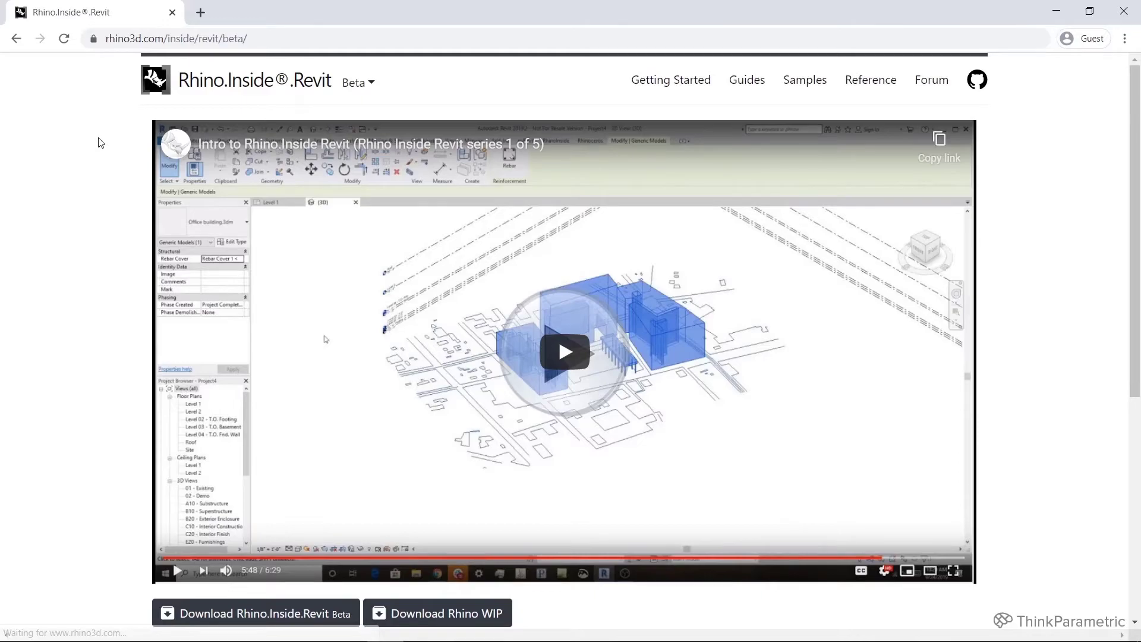
Go from the Rhino.Inside.Revit beta page via Samples to the Getting Started guide and browse its installation and loading sections
{"action": "scroll", "coordinate": [101, 145], "scroll_direction": "down", "scroll_amount": 1}
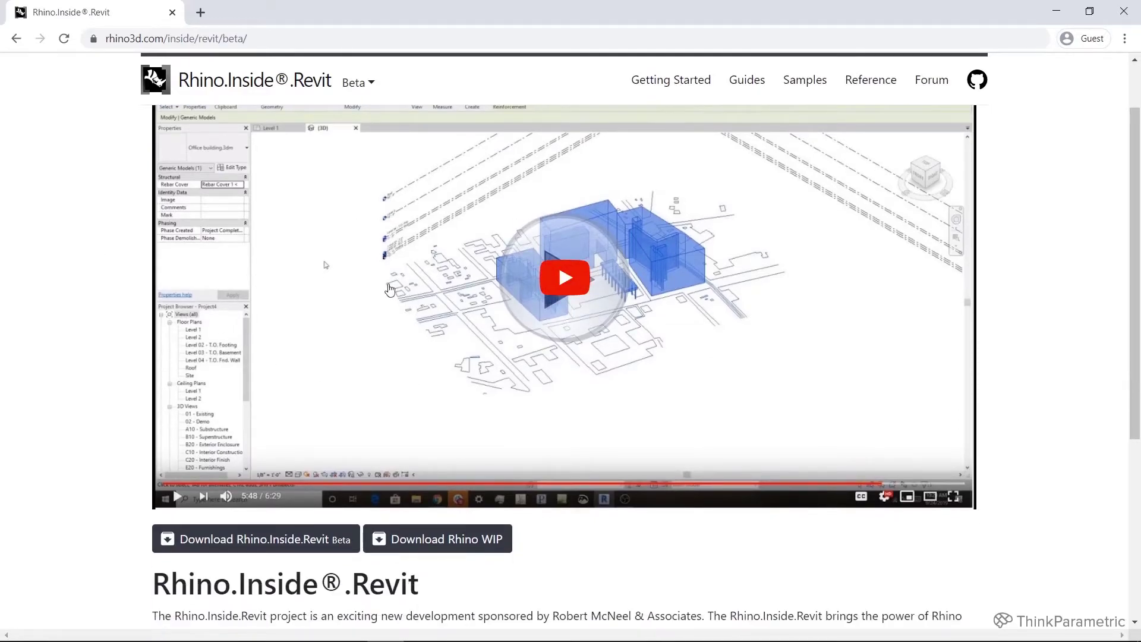
{"action": "scroll", "coordinate": [125, 157], "scroll_direction": "down", "scroll_amount": 4}
{"action": "scroll", "coordinate": [125, 158], "scroll_direction": "up", "scroll_amount": 5}
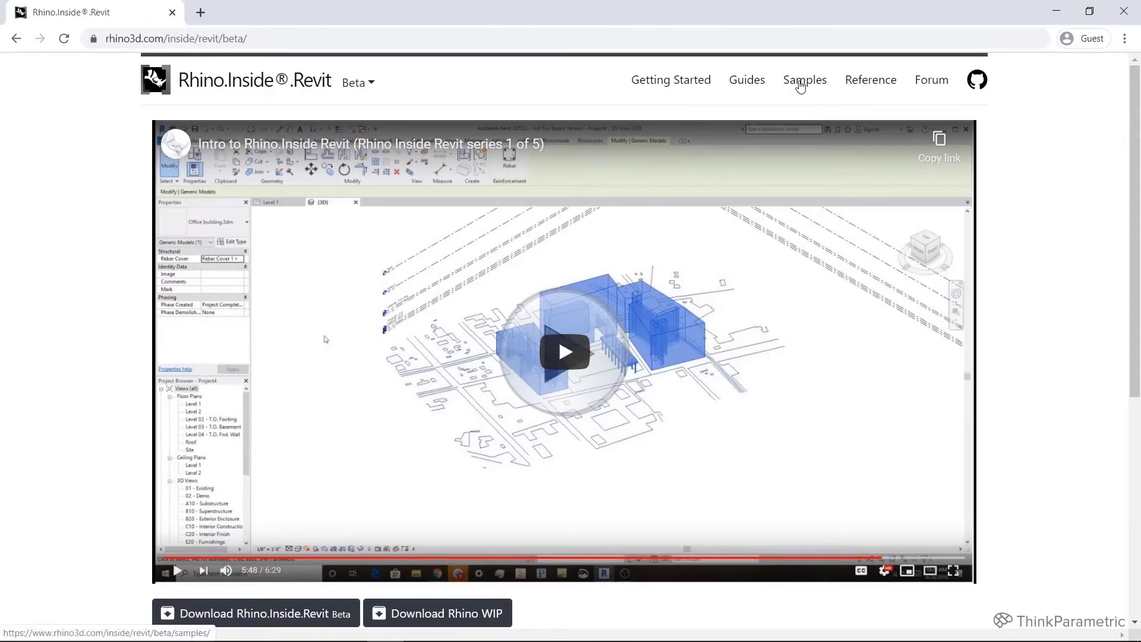
{"action": "left_click", "coordinate": [801, 86]}
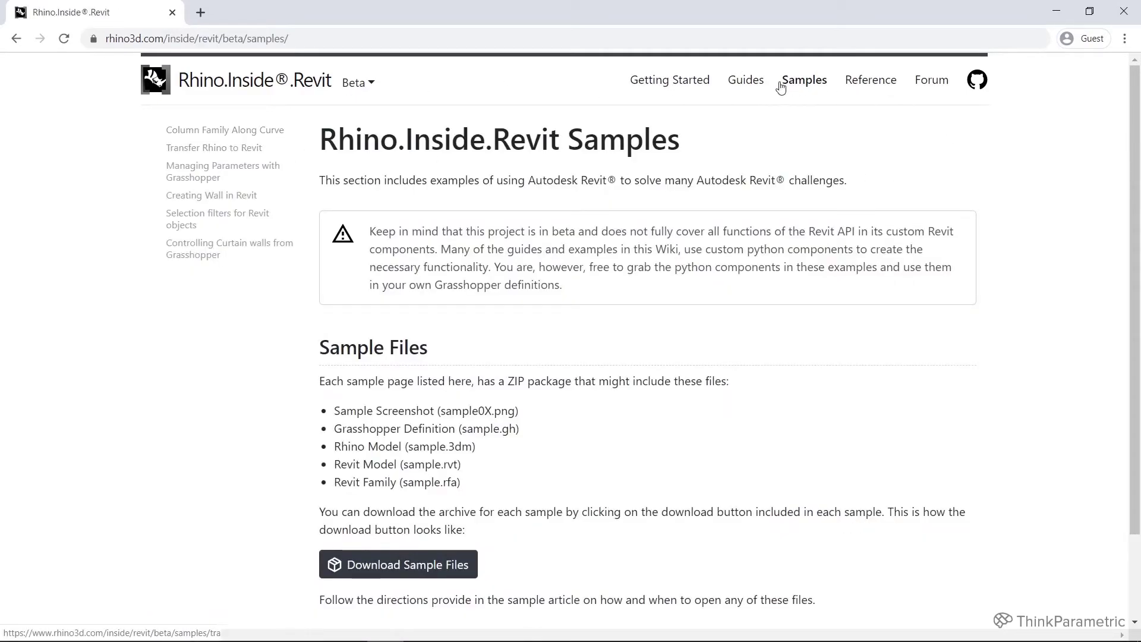
{"action": "left_click", "coordinate": [668, 81]}
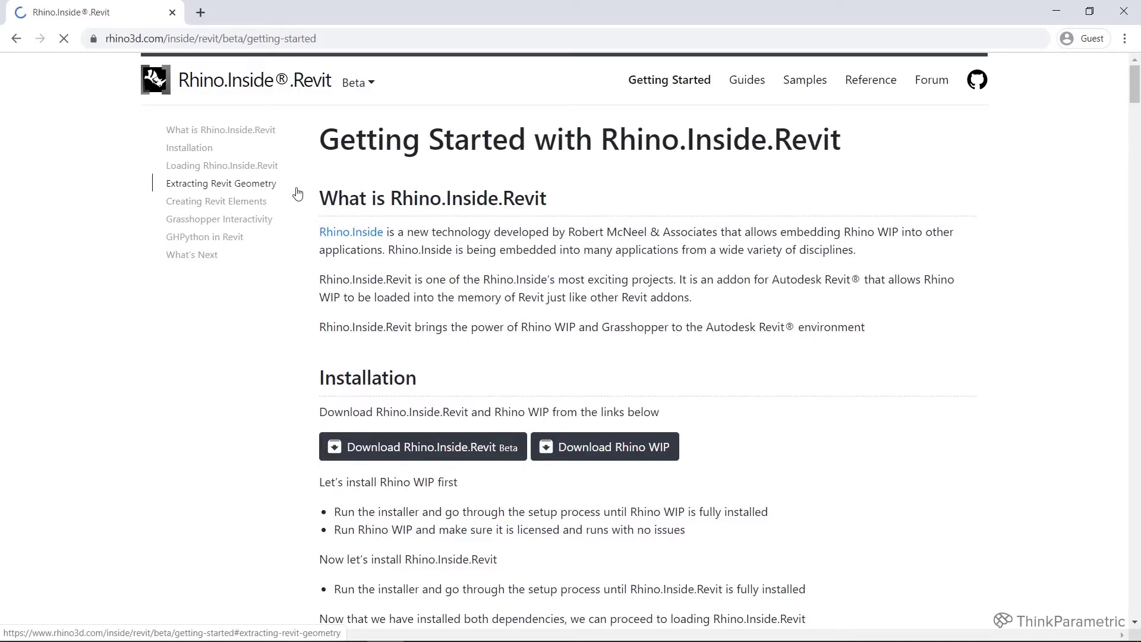
{"action": "scroll", "coordinate": [378, 221], "scroll_direction": "down", "scroll_amount": 10}
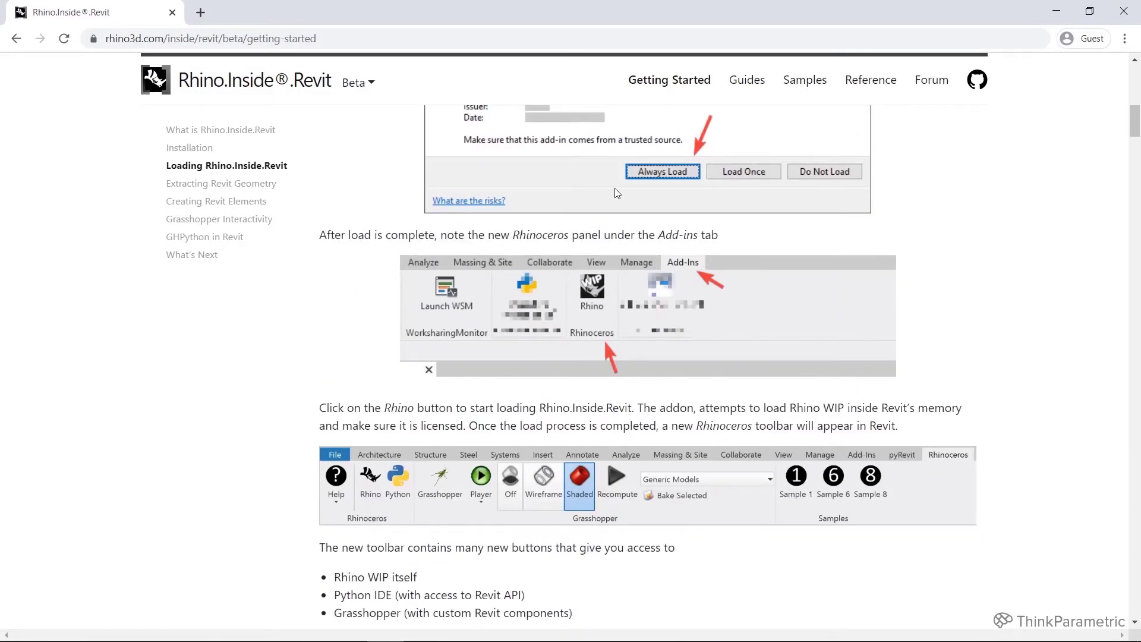
{"action": "scroll", "coordinate": [576, 234], "scroll_direction": "up", "scroll_amount": 3}
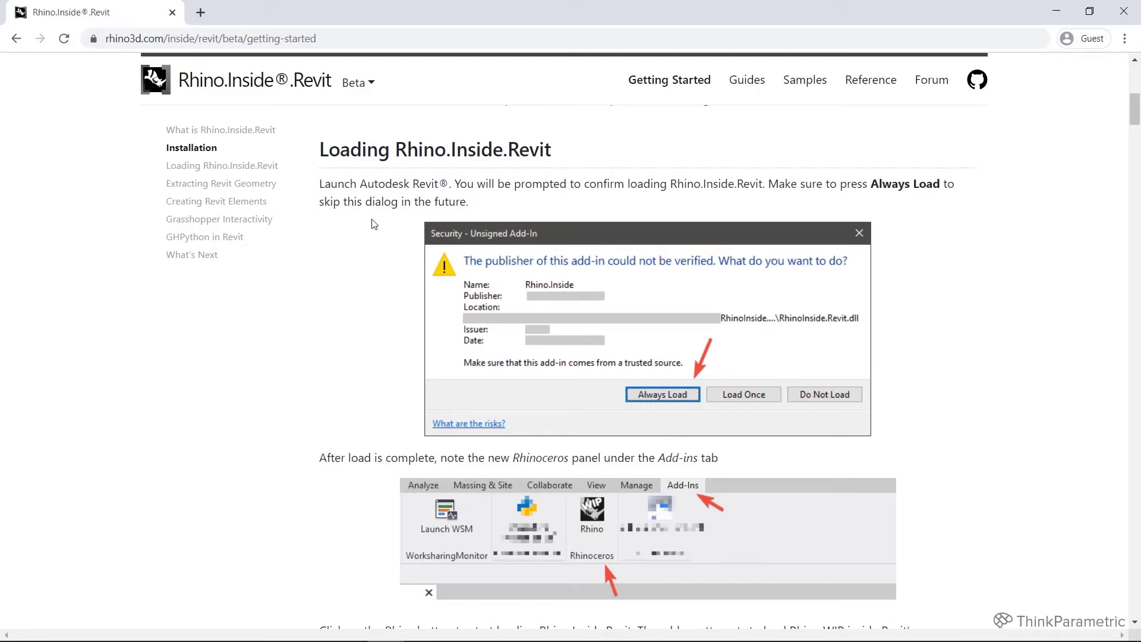
{"action": "scroll", "coordinate": [356, 208], "scroll_direction": "down", "scroll_amount": 7}
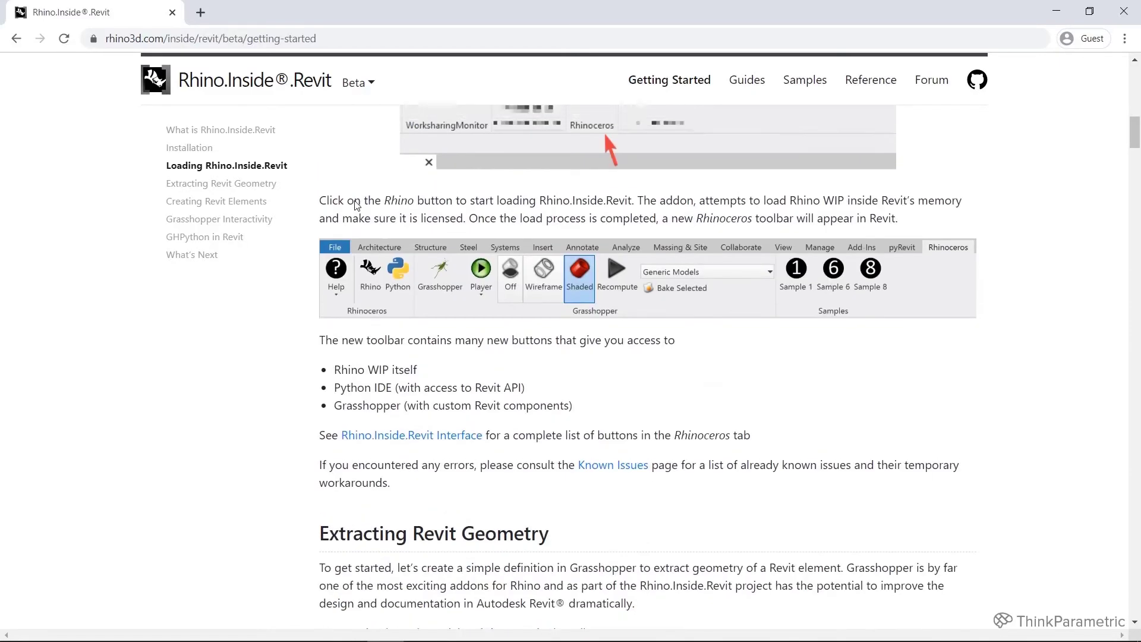
{"action": "scroll", "coordinate": [357, 206], "scroll_direction": "up", "scroll_amount": 10}
{"action": "scroll", "coordinate": [485, 177], "scroll_direction": "up", "scroll_amount": 1}
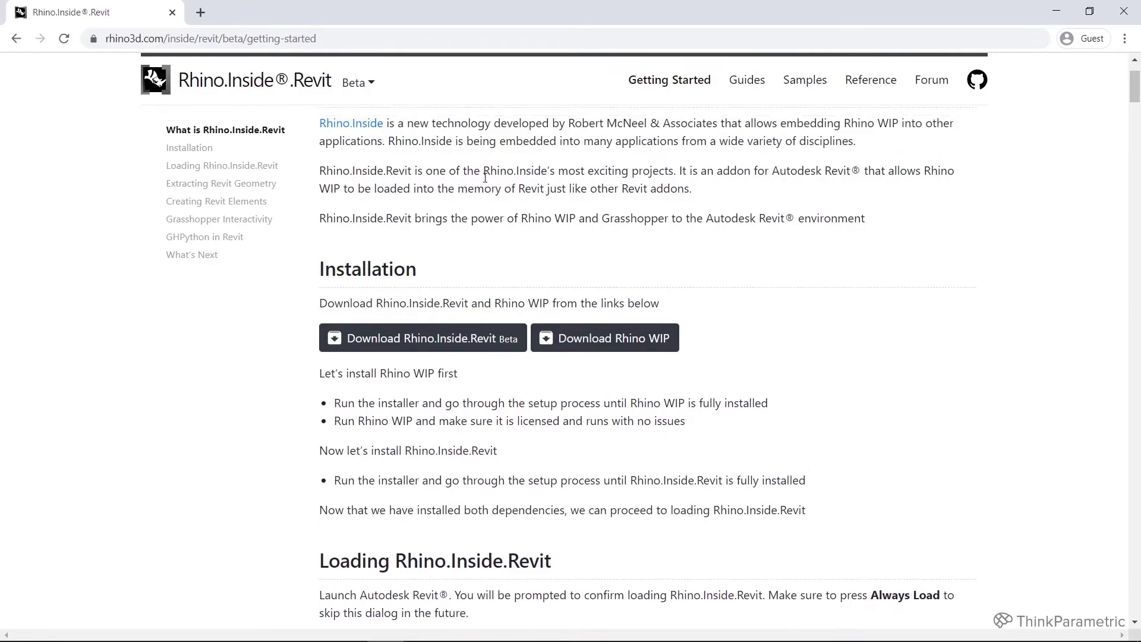
{"action": "scroll", "coordinate": [486, 177], "scroll_direction": "up", "scroll_amount": 2}
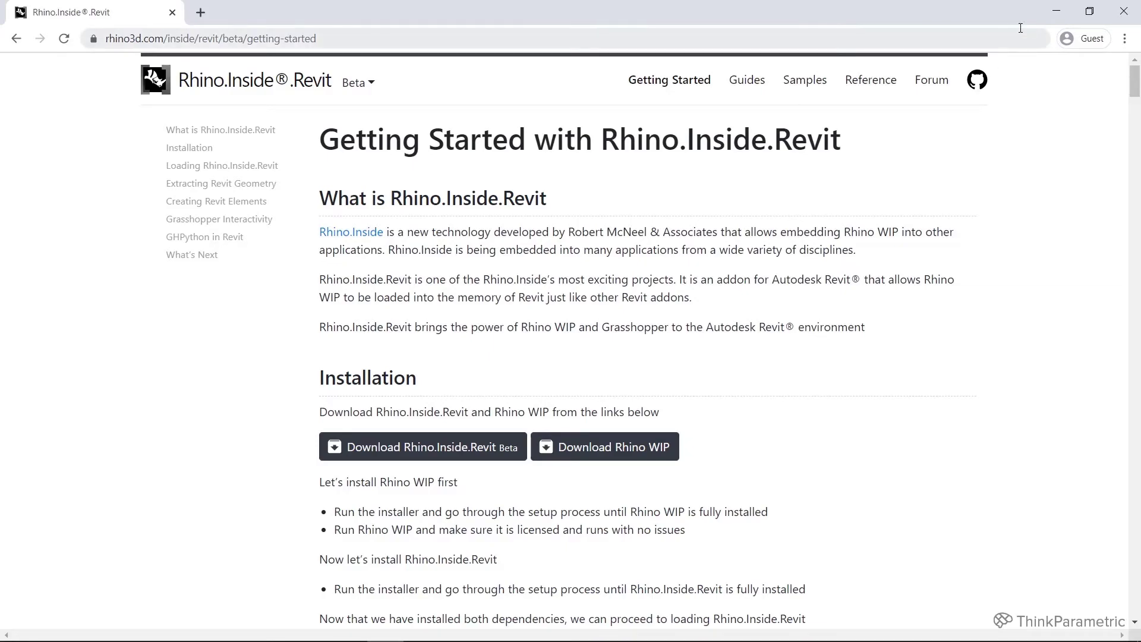
Minimize Chrome, return to Revit, and launch Grasshopper from the Rhinoceros tab
{"action": "left_click", "coordinate": [1057, 12]}
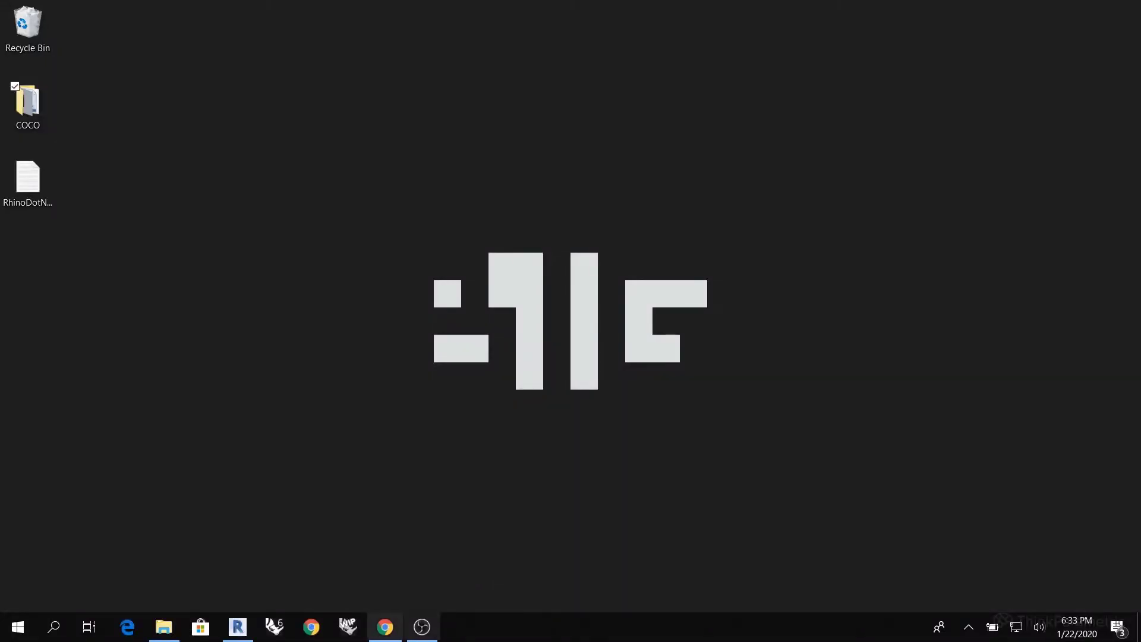
{"action": "left_click", "coordinate": [237, 627]}
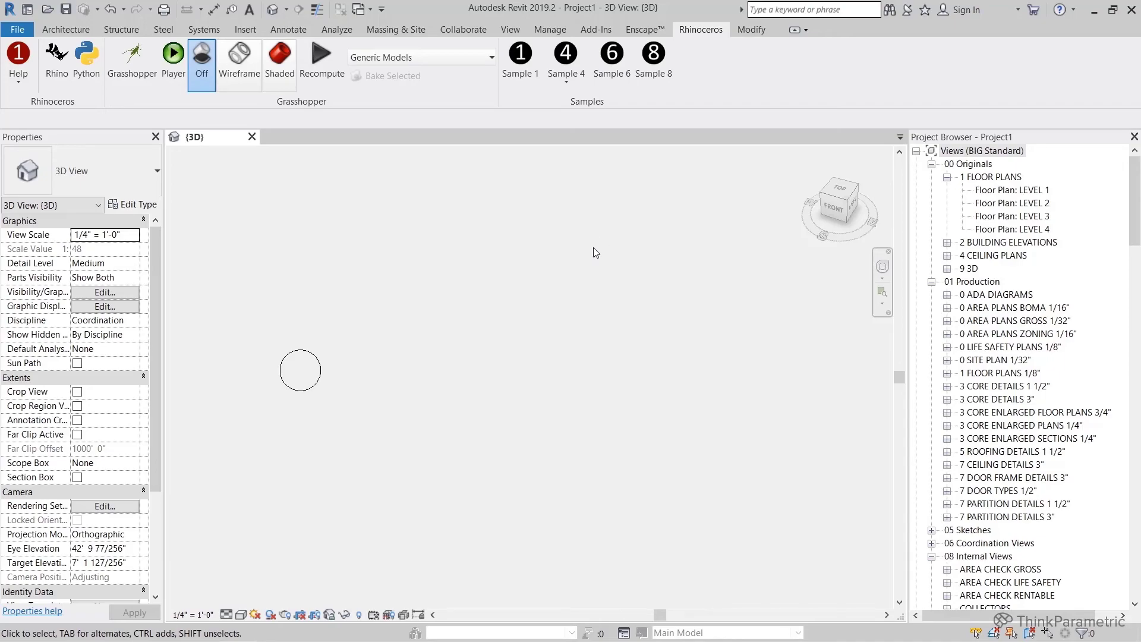
{"action": "left_click", "coordinate": [132, 59]}
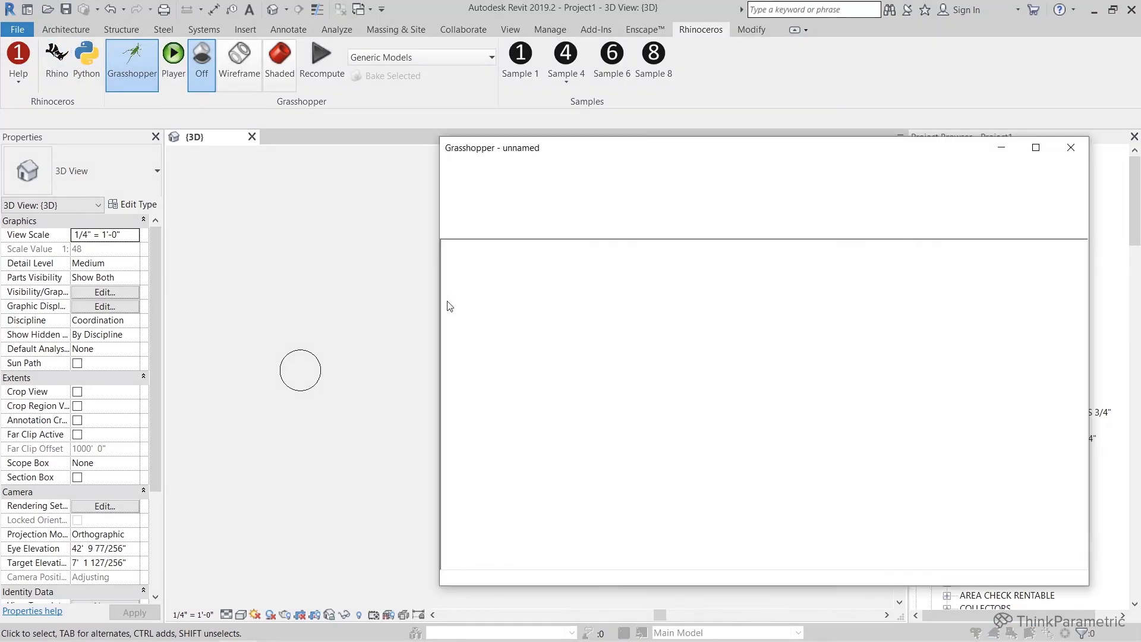